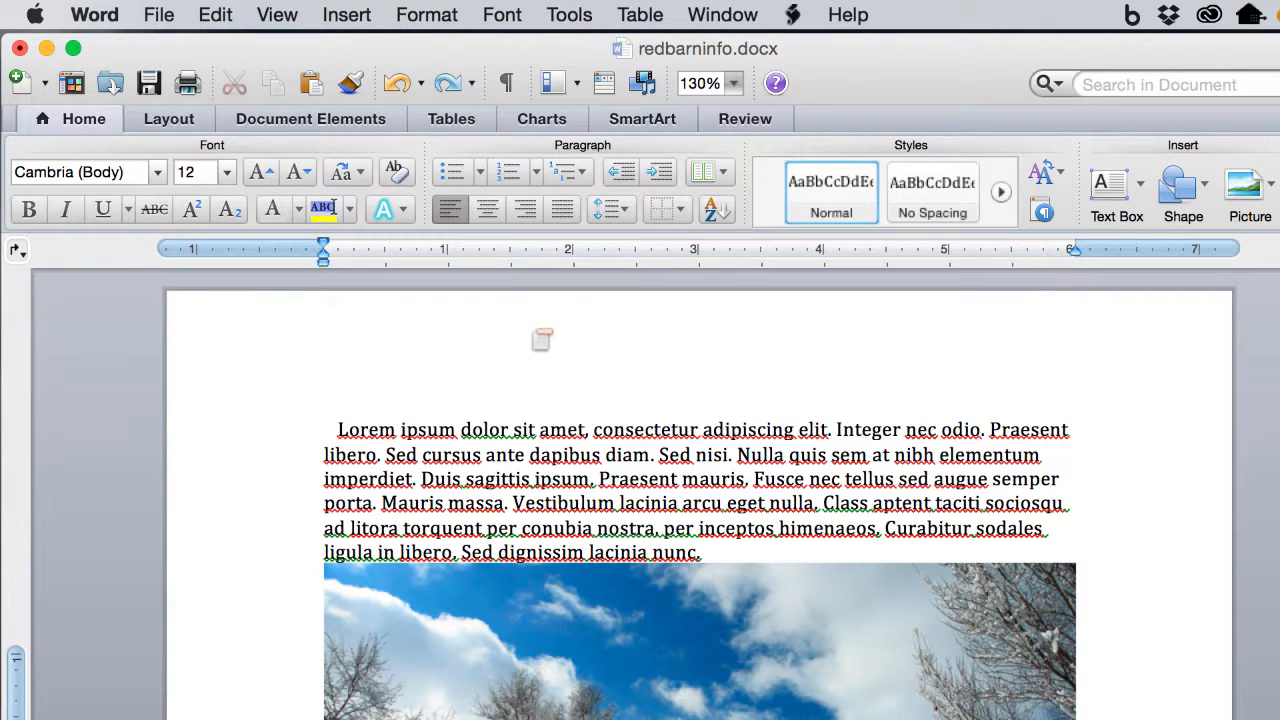
Step: Reduce the document's file size by compressing all pictures to Best for viewing on screen (150 ppi), with cropped picture regions removed
{"action": "left_click", "coordinate": [160, 15]}
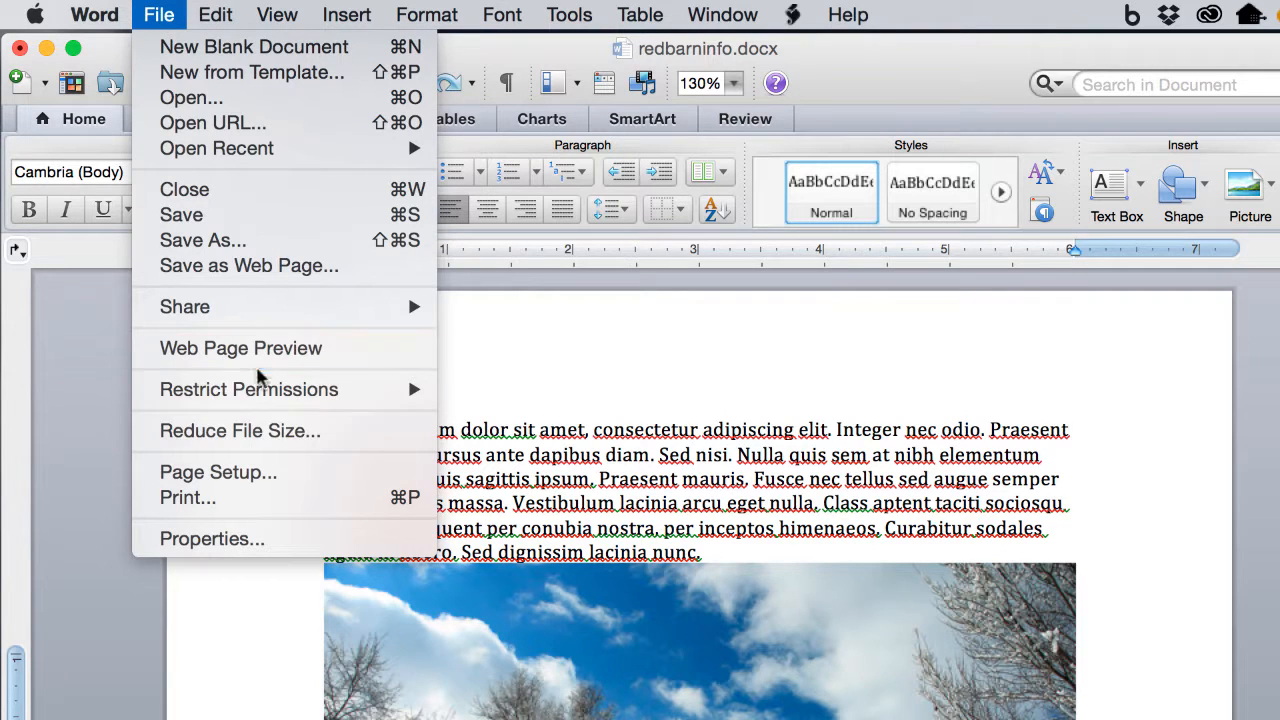
{"action": "left_click", "coordinate": [275, 431]}
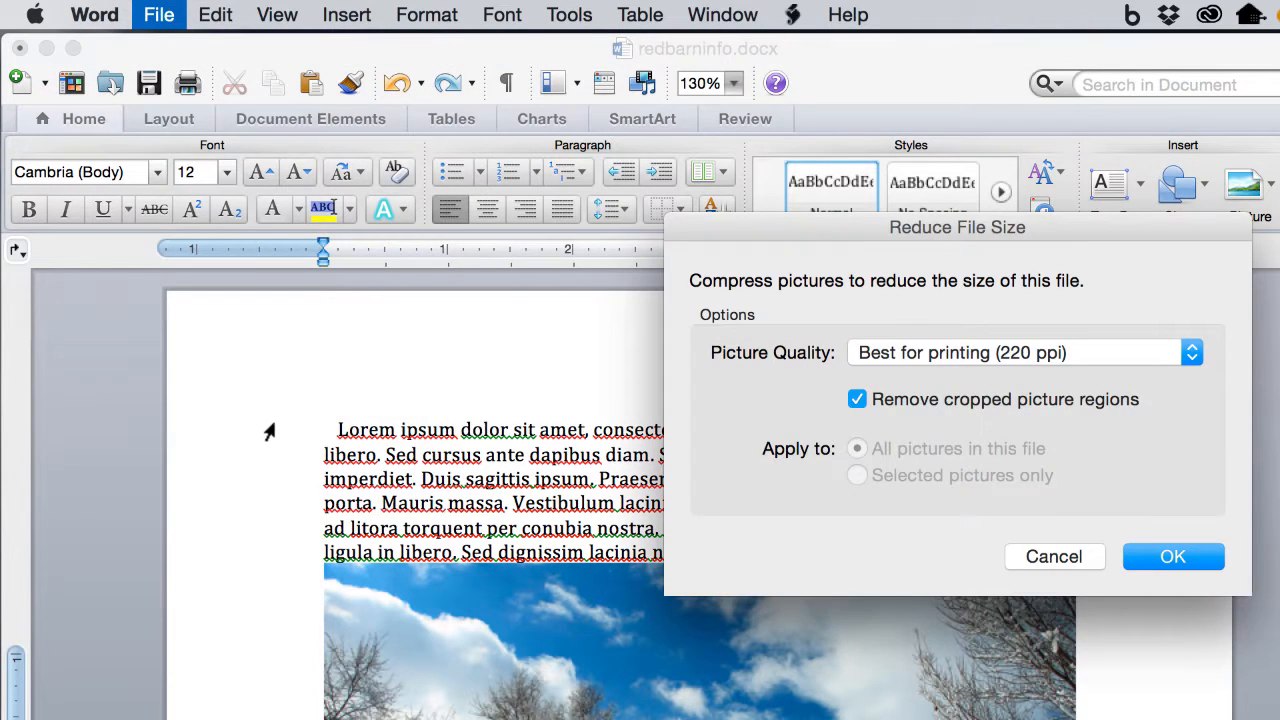
{"action": "left_click", "coordinate": [1109, 354]}
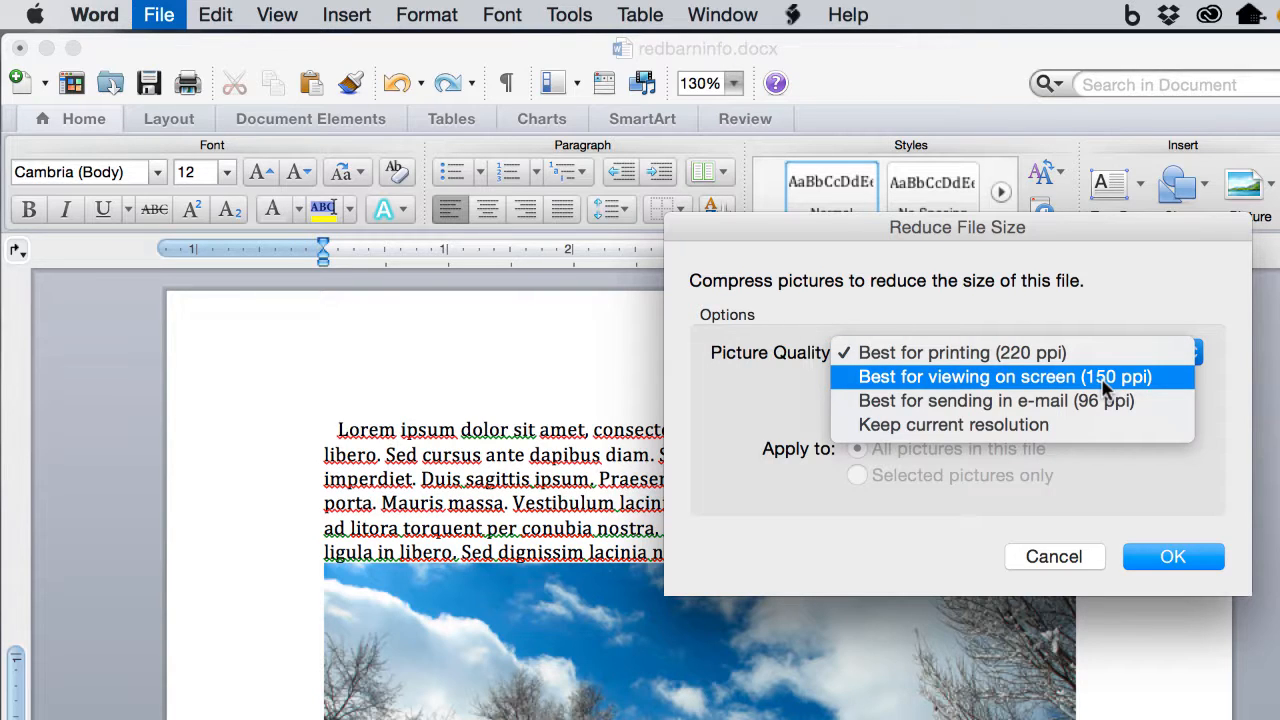
{"action": "left_click", "coordinate": [1107, 389]}
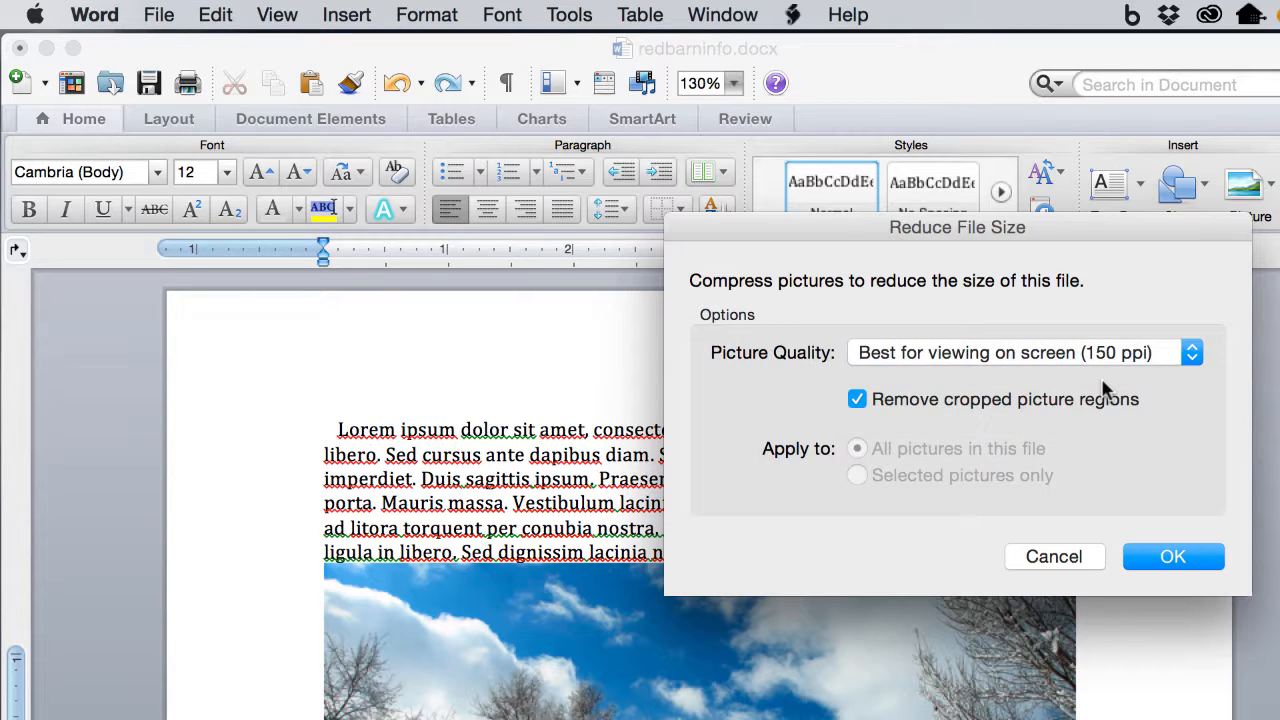
{"action": "left_click", "coordinate": [1184, 557]}
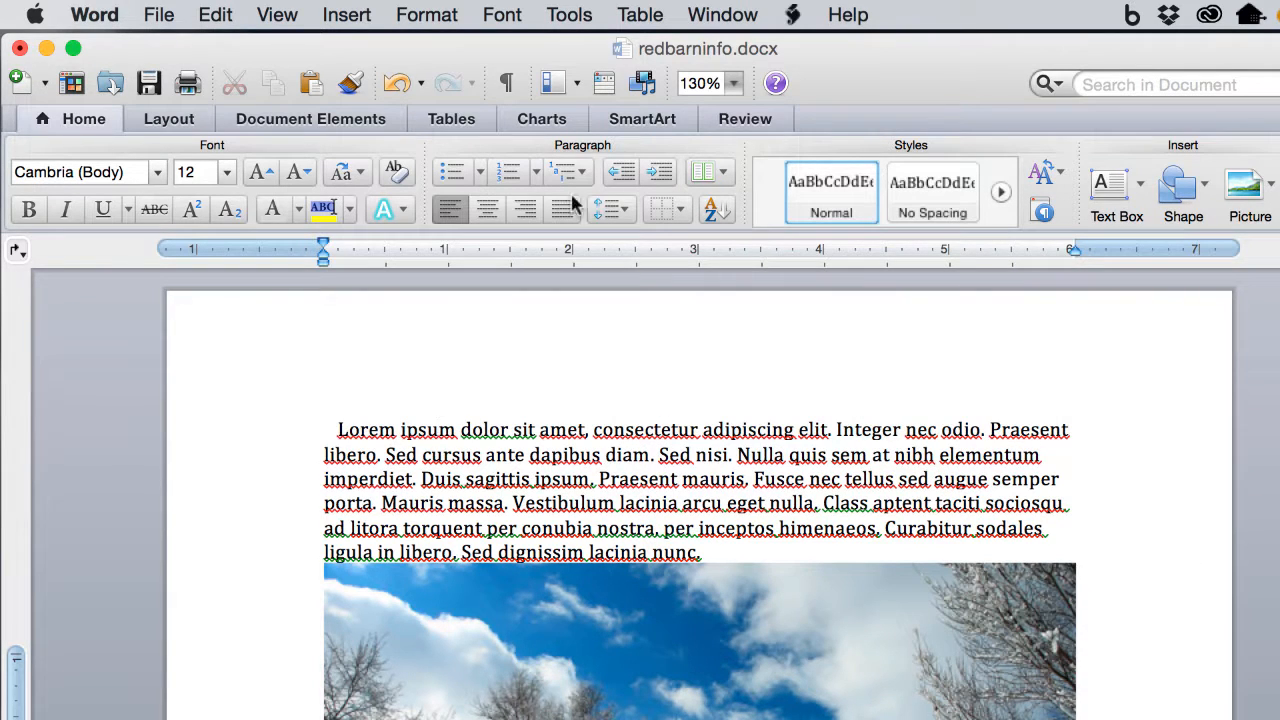
Step: Save the compressed document as a copy named redbarninfo2 on the Desktop
{"action": "left_click", "coordinate": [160, 15]}
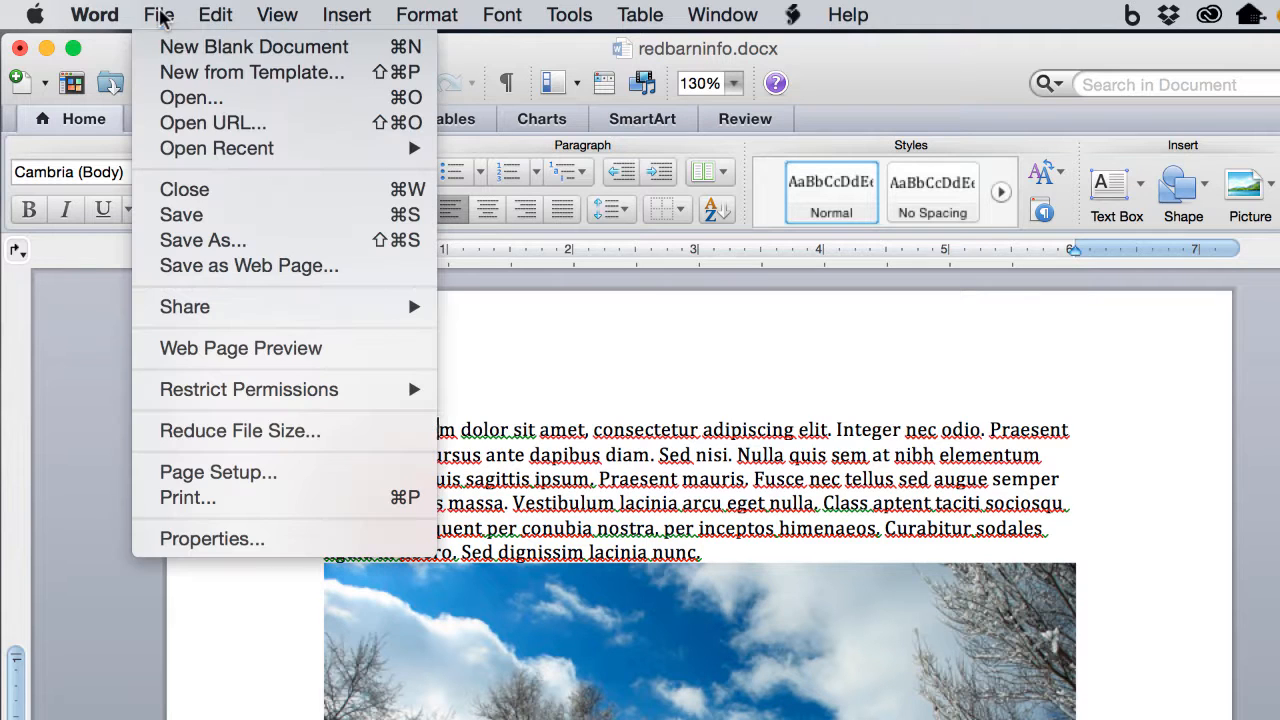
{"action": "left_click", "coordinate": [240, 241]}
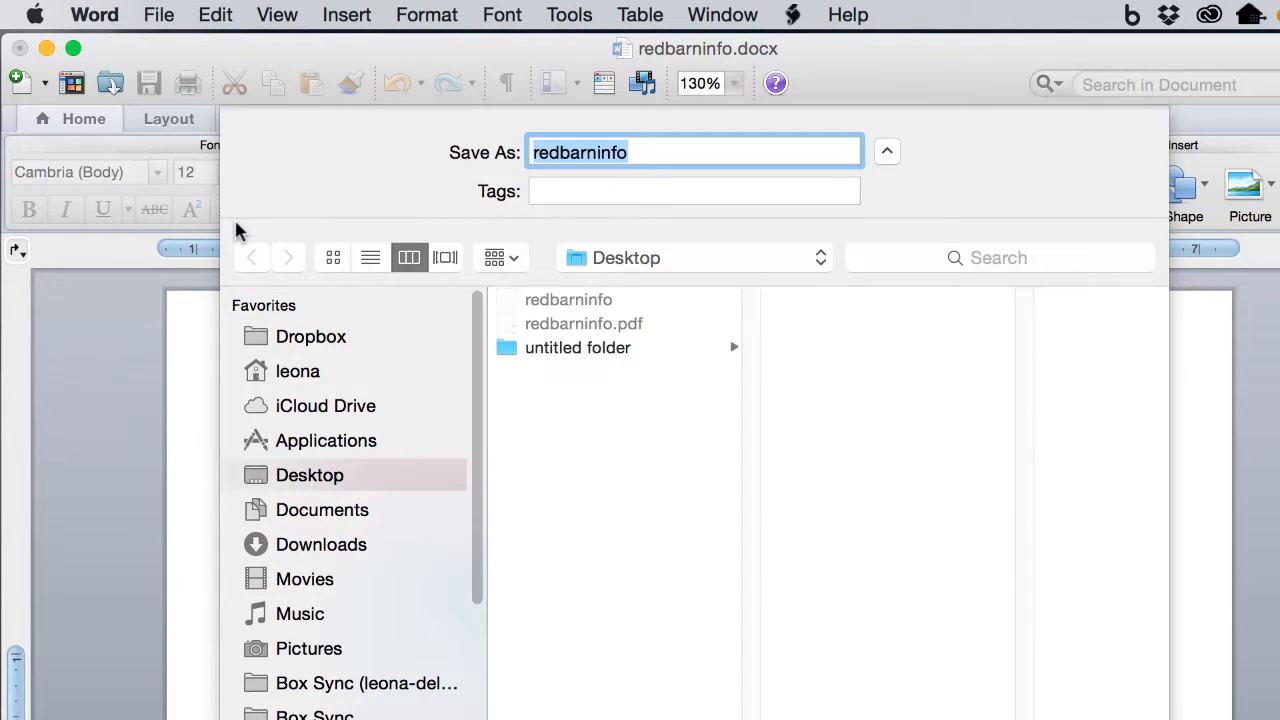
{"action": "left_click", "coordinate": [656, 152]}
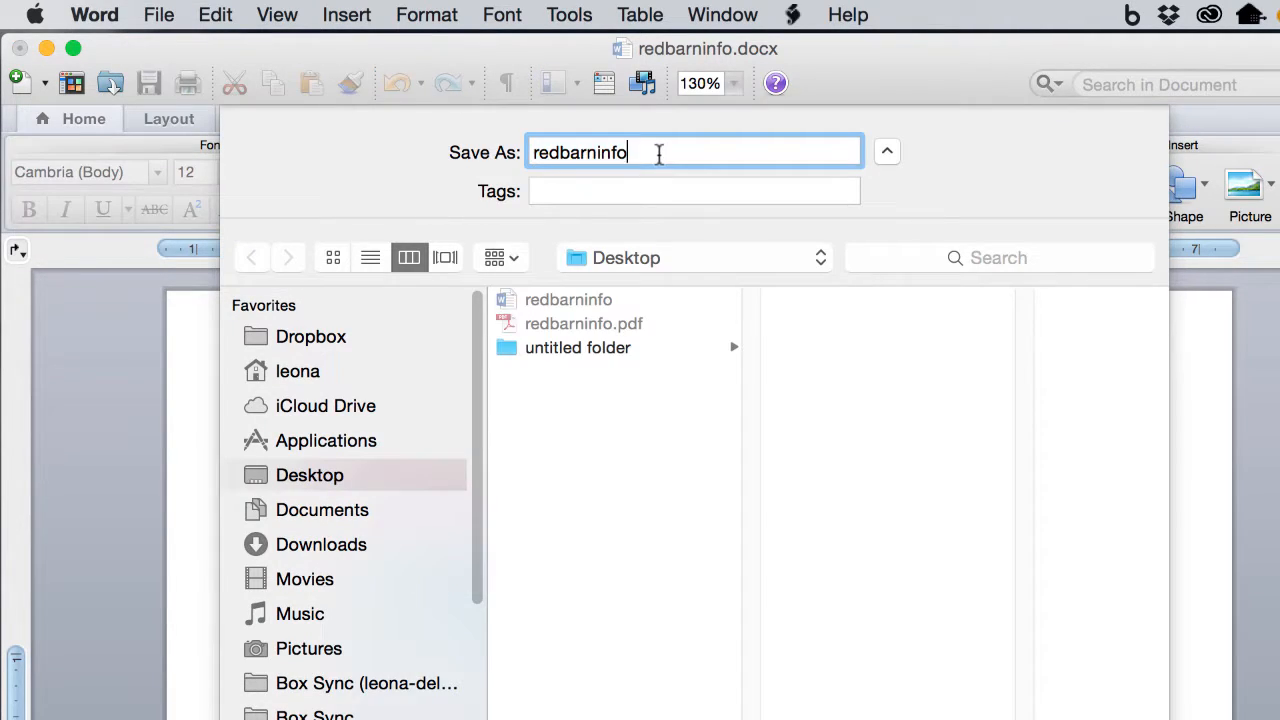
{"action": "type", "text": "2"}
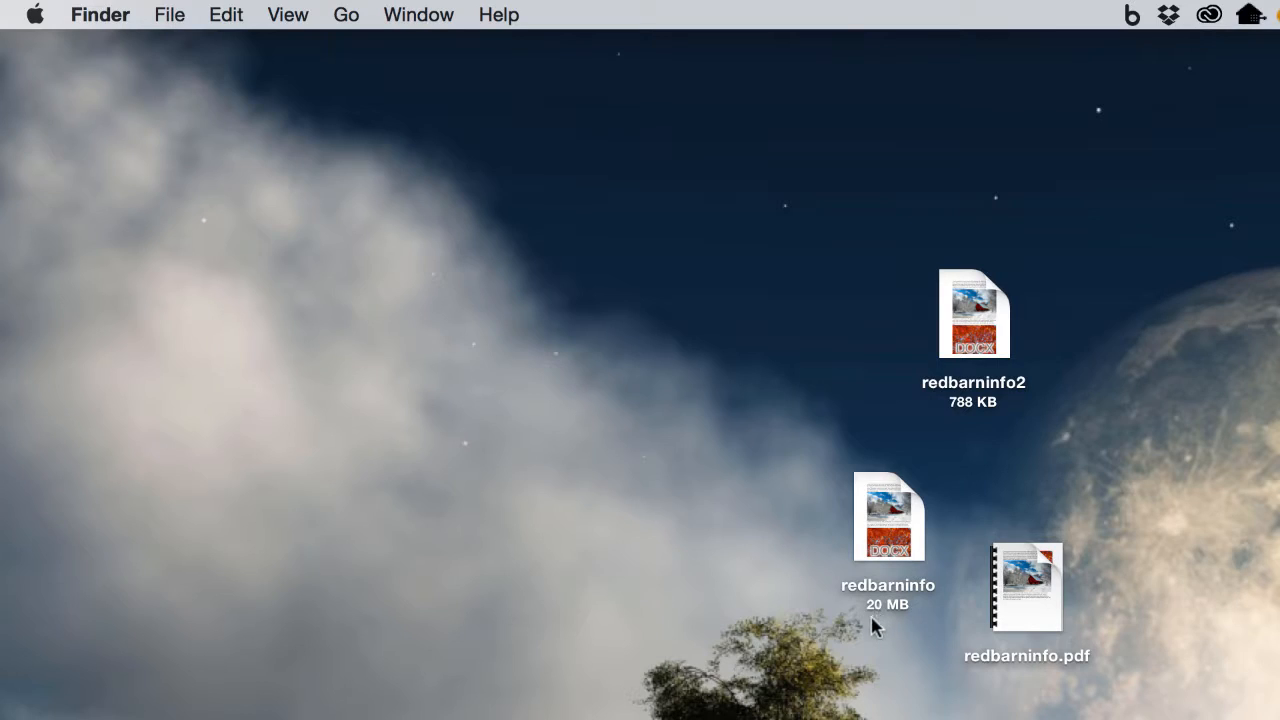
Step: Open the redbarninfo2 document from the desktop and examine the quality of its pictures throughout the pages
{"action": "left_click", "coordinate": [966, 302]}
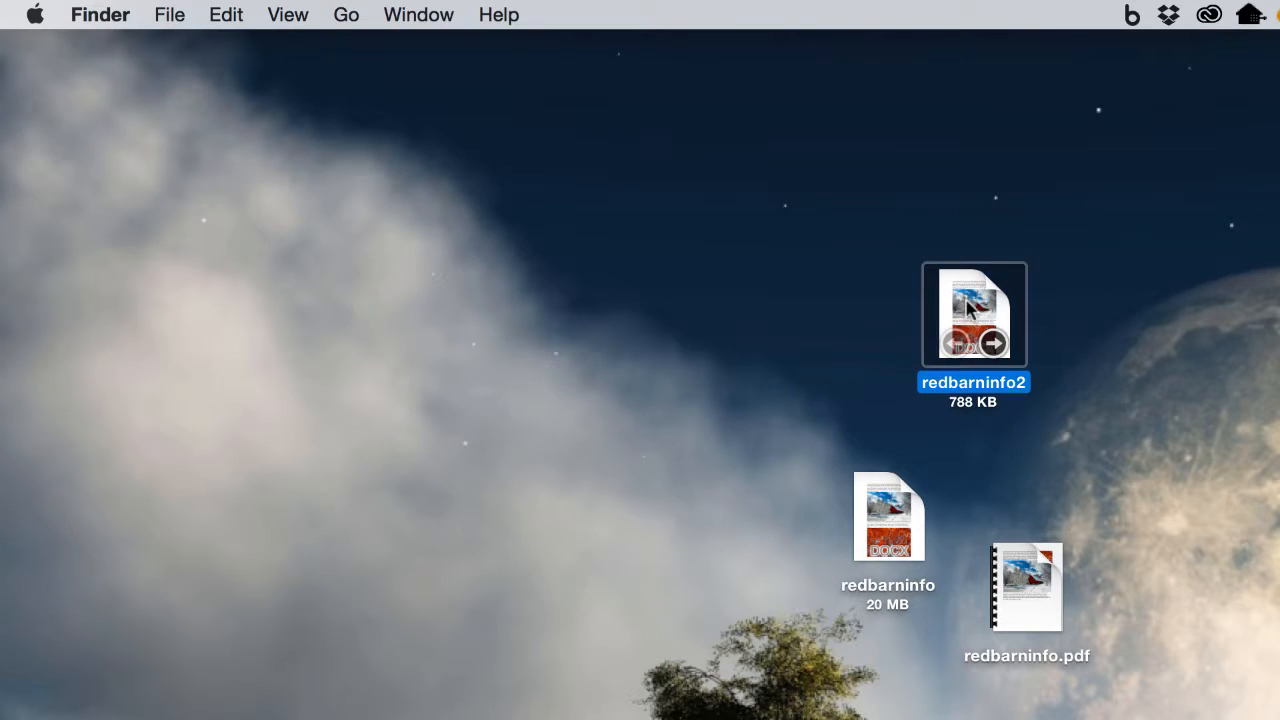
{"action": "double_click", "coordinate": [970, 308]}
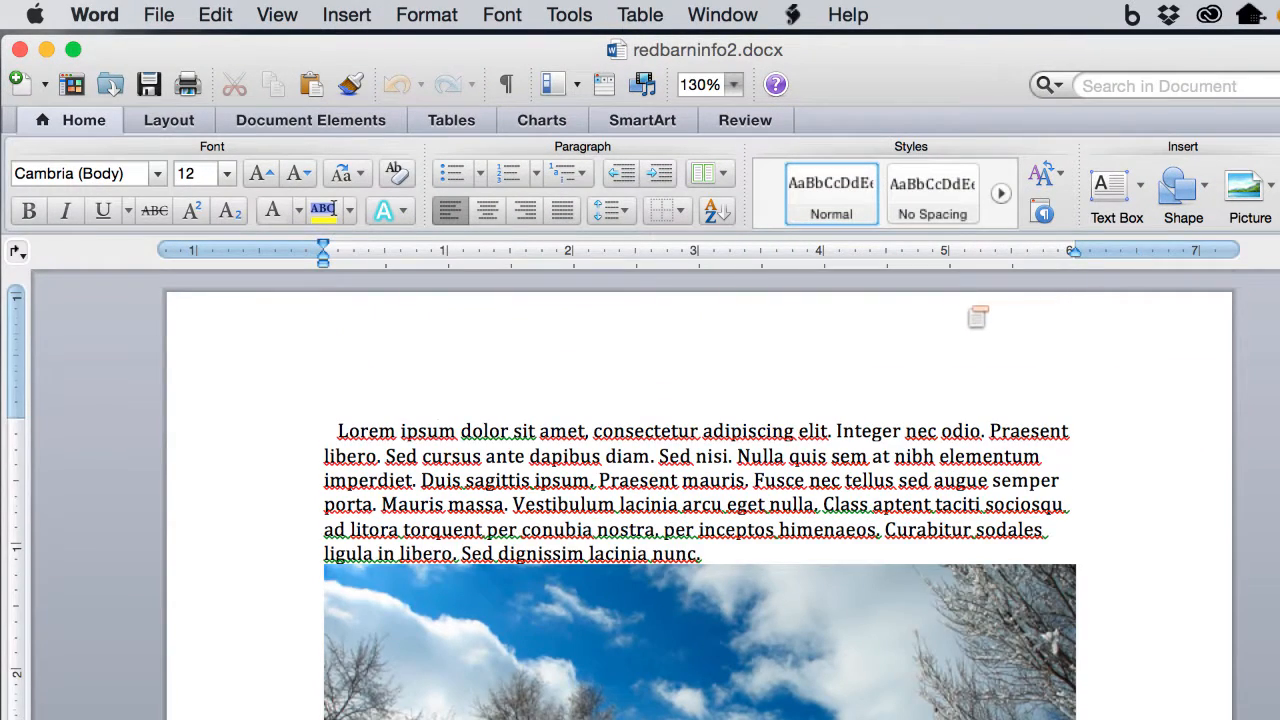
{"action": "scroll", "coordinate": [977, 330], "scroll_direction": "down", "scroll_amount": 5}
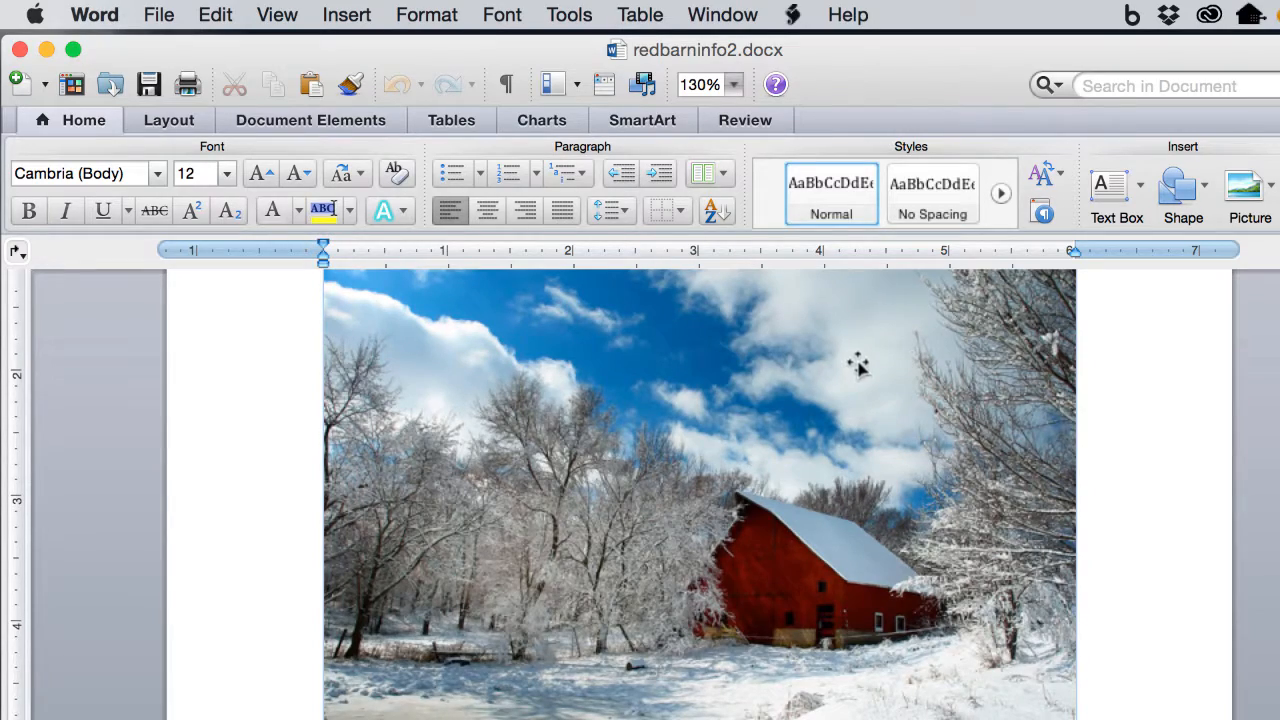
{"action": "scroll", "coordinate": [856, 366], "scroll_direction": "down", "scroll_amount": 10}
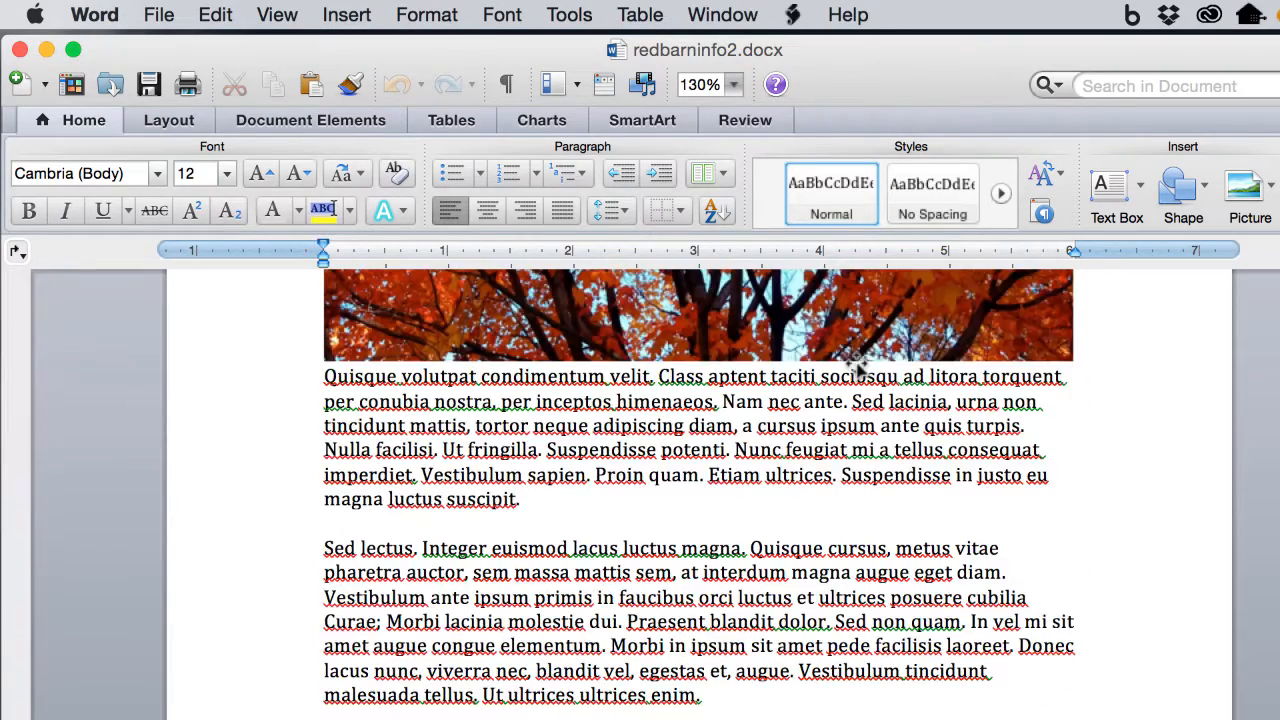
{"action": "scroll", "coordinate": [857, 367], "scroll_direction": "up", "scroll_amount": 3}
{"action": "scroll", "coordinate": [862, 372], "scroll_direction": "up", "scroll_amount": 15}
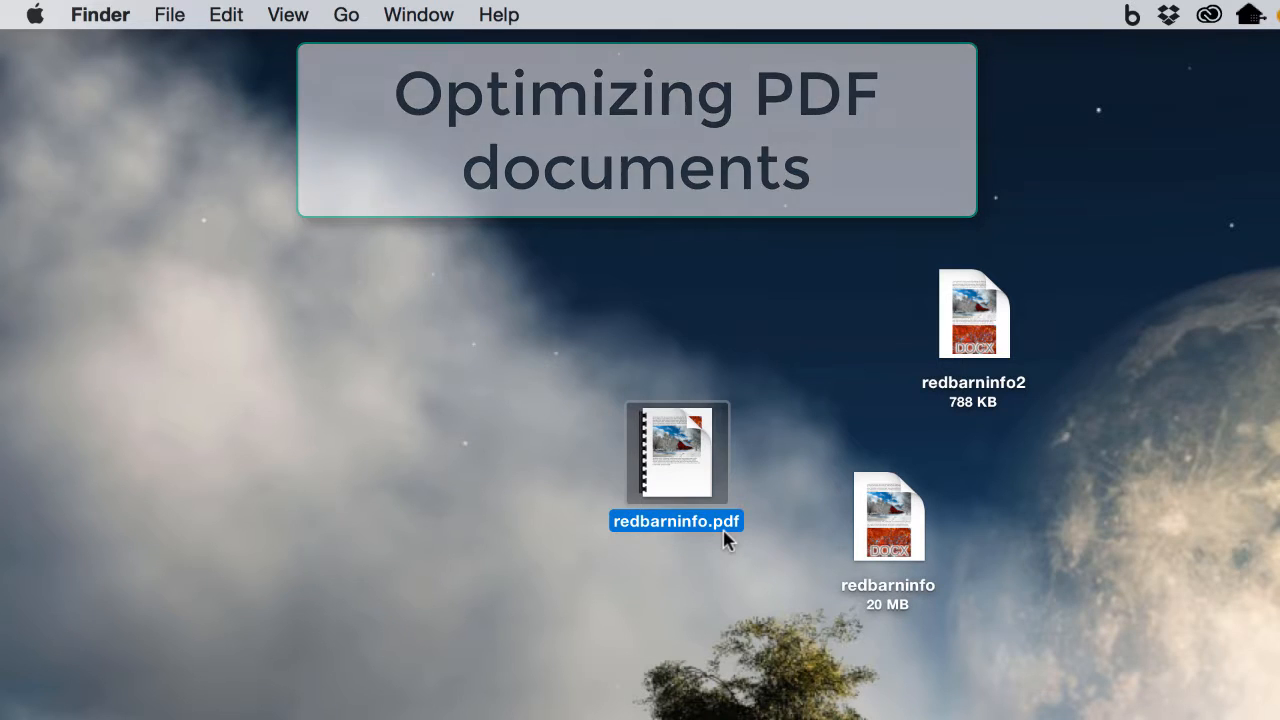
Step: Open redbarninfo.pdf from the desktop with Adobe Acrobat Pro
{"action": "mouse_move", "coordinate": [660, 480]}
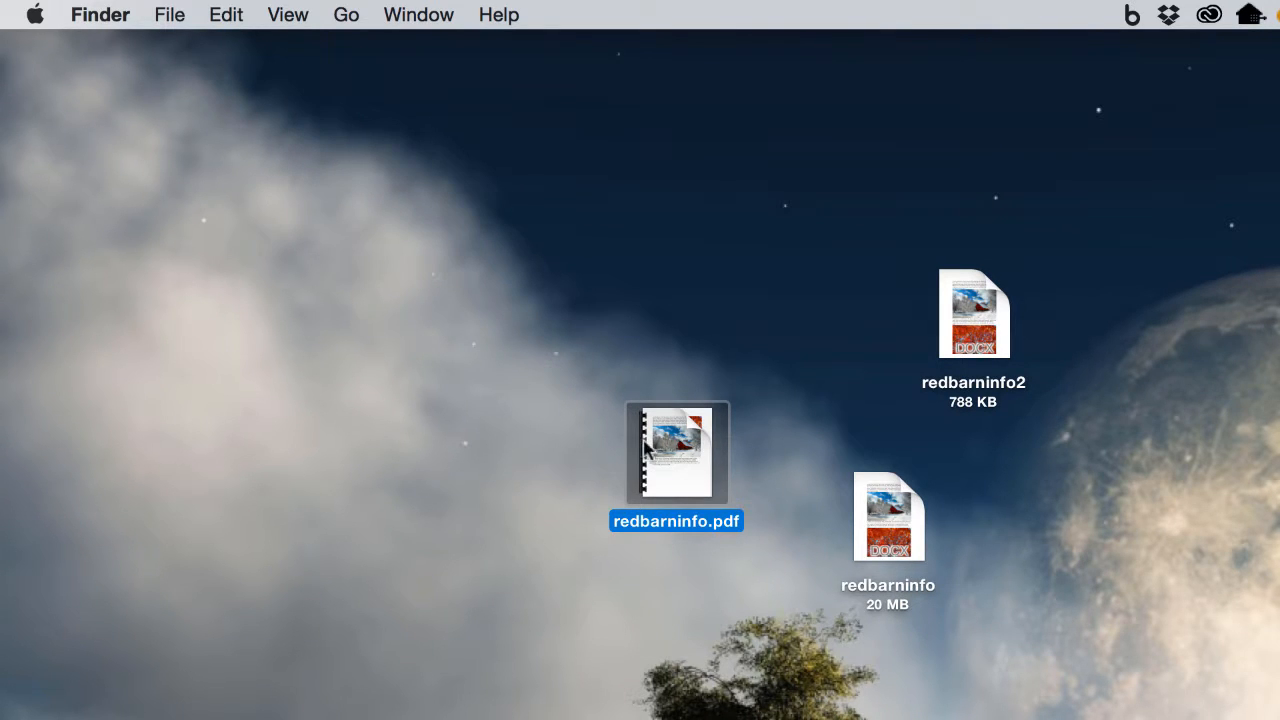
{"action": "right_click", "coordinate": [658, 440]}
{"action": "mouse_move", "coordinate": [894, 480]}
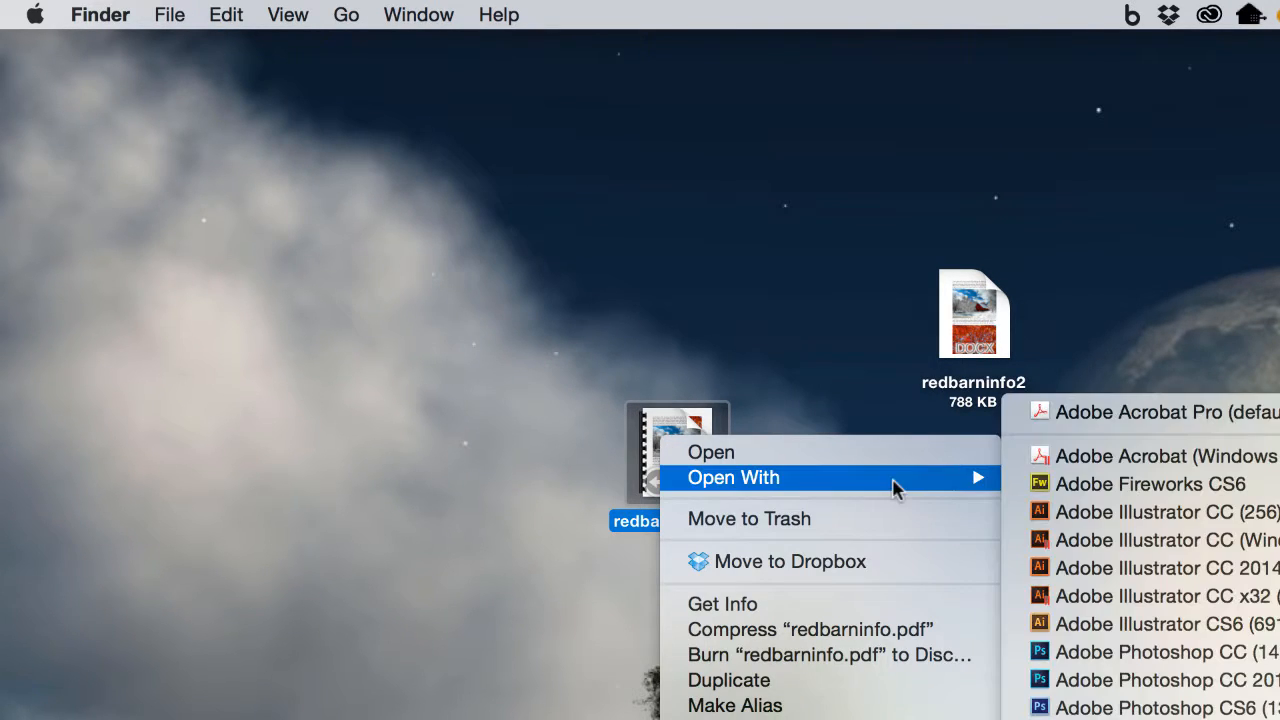
{"action": "left_click", "coordinate": [1080, 414]}
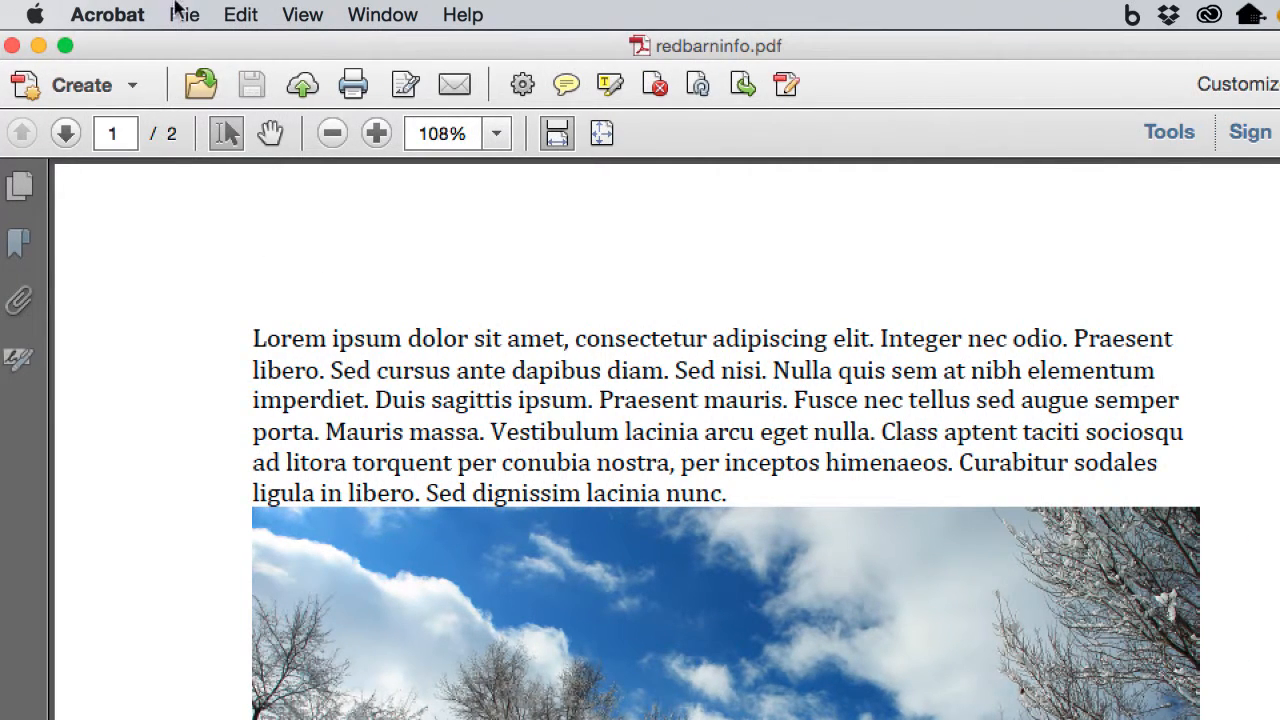
Step: Start saving the file as an Optimized PDF and audit its space usage in the PDF Optimizer
{"action": "left_click", "coordinate": [186, 16]}
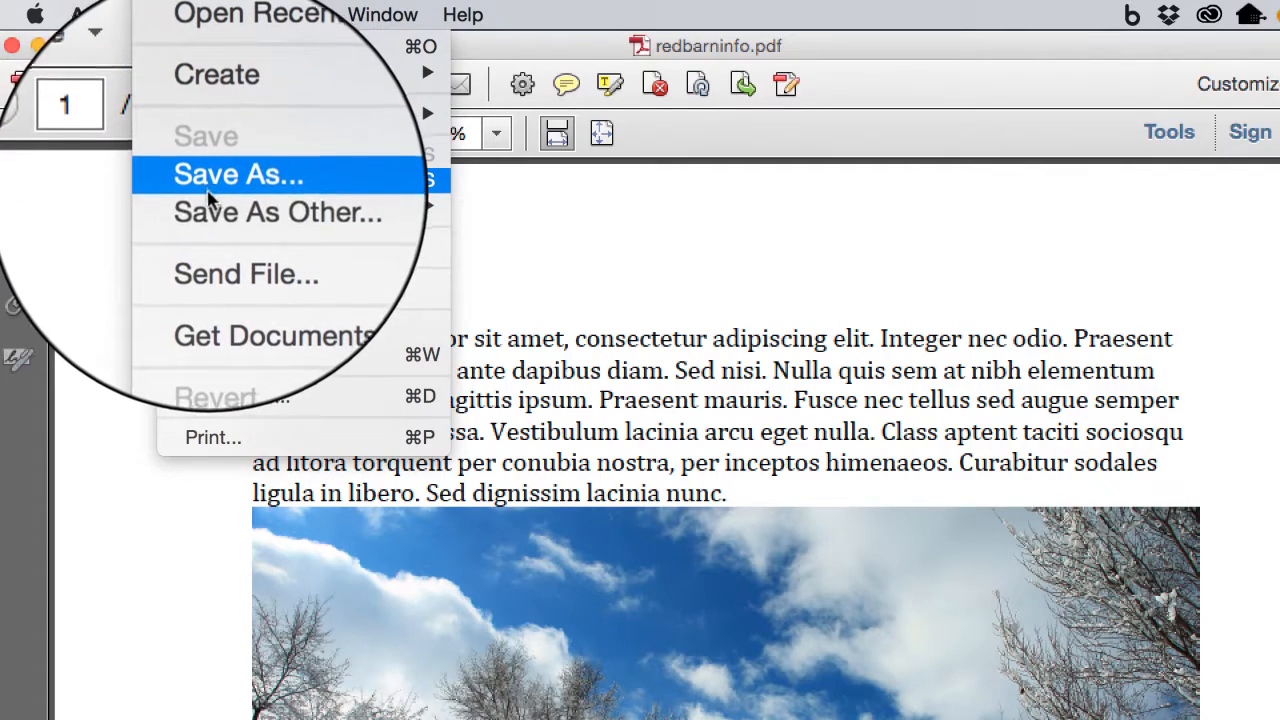
{"action": "mouse_move", "coordinate": [210, 206]}
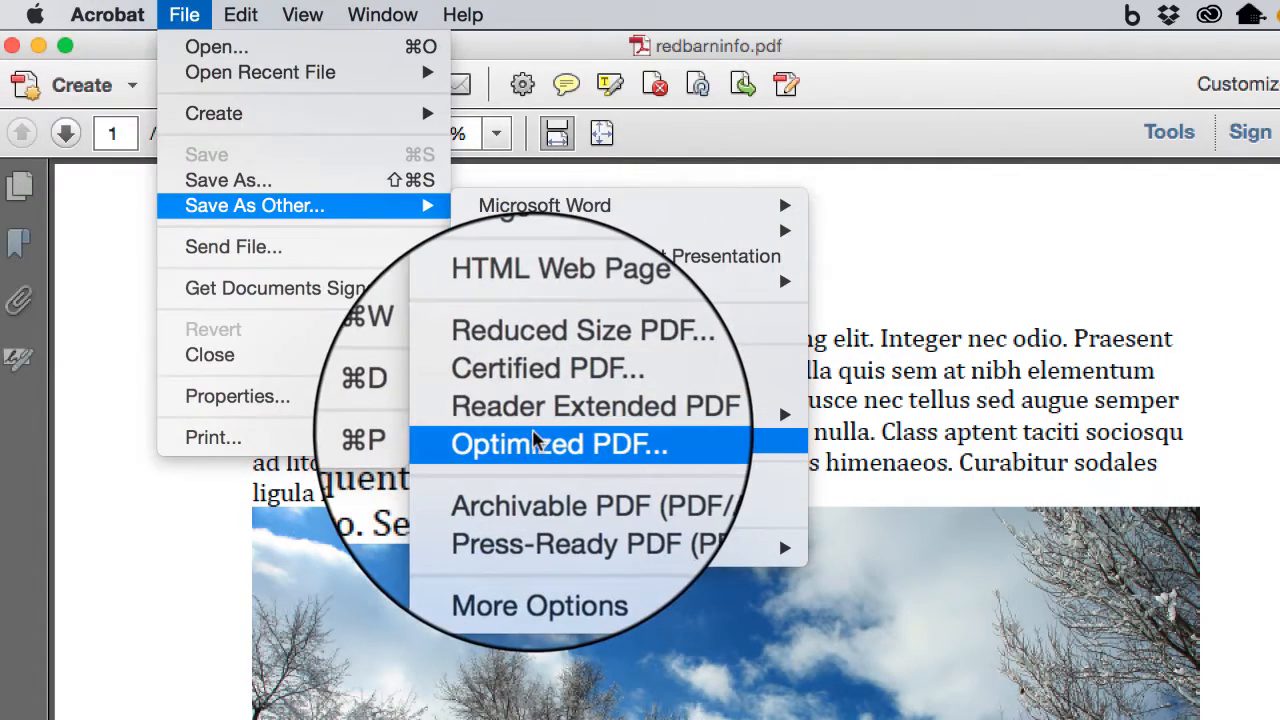
{"action": "left_click", "coordinate": [540, 438]}
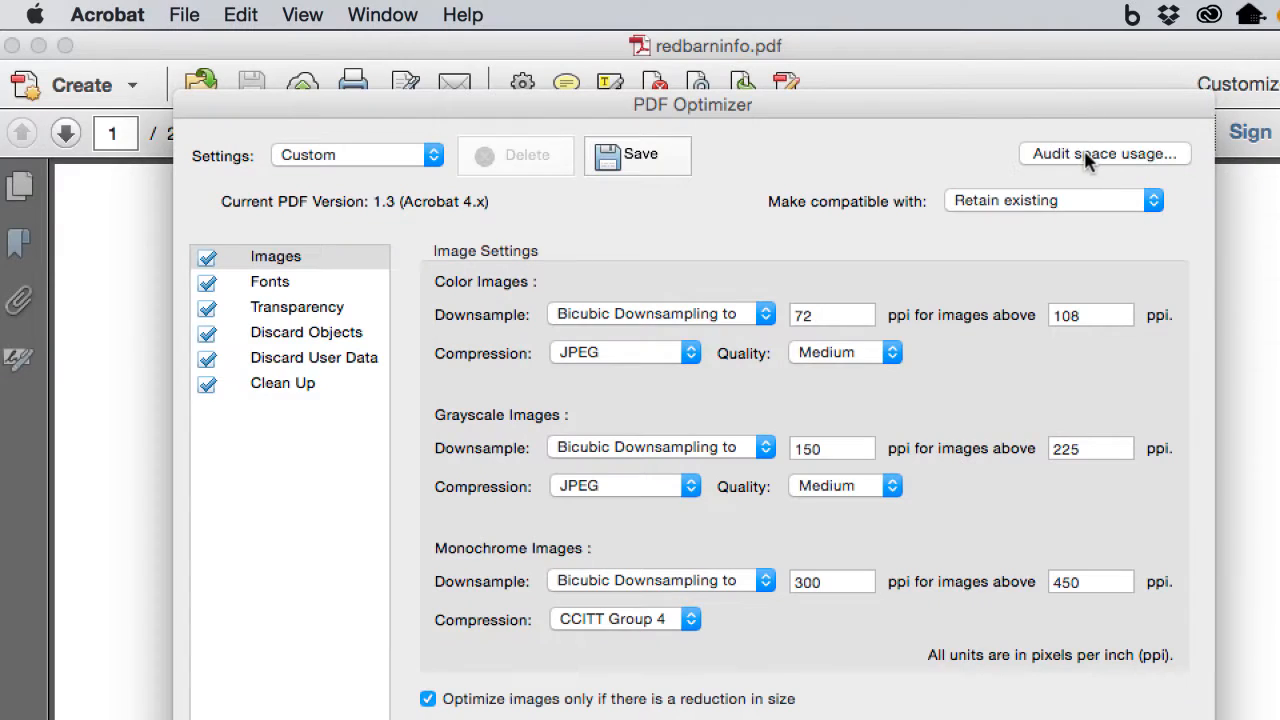
{"action": "left_click", "coordinate": [1088, 160]}
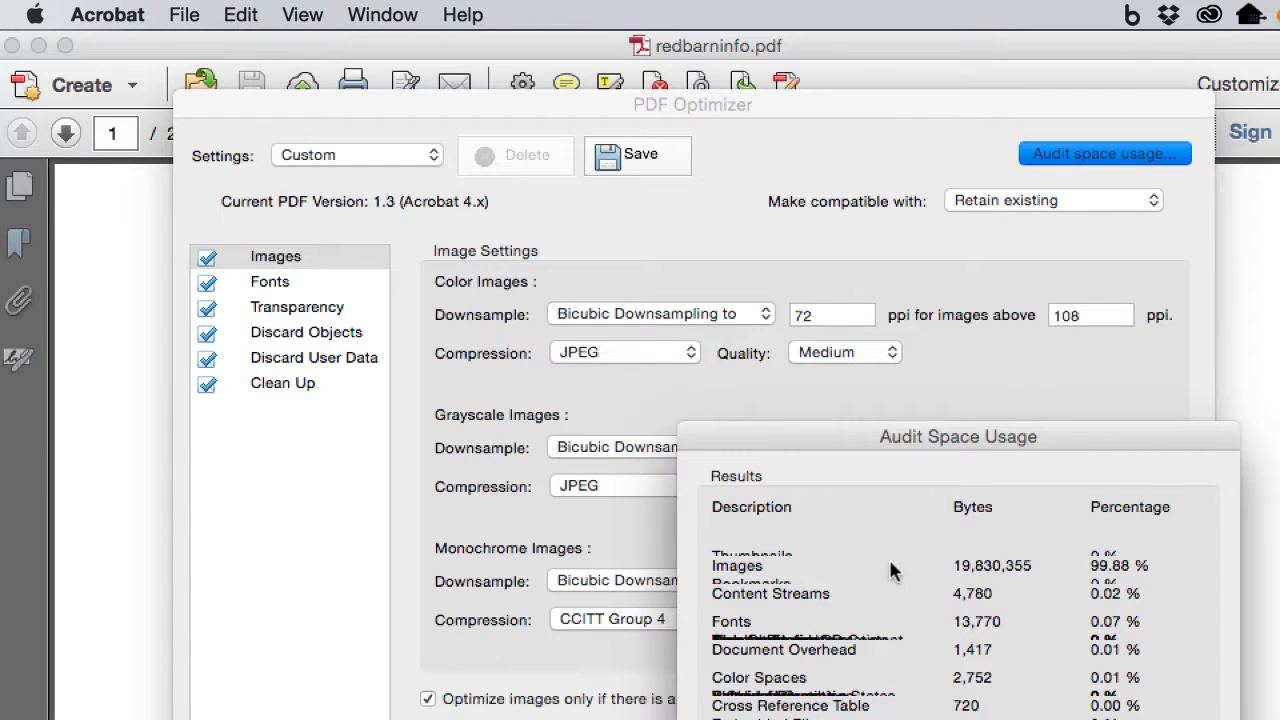
{"action": "key", "text": "Return"}
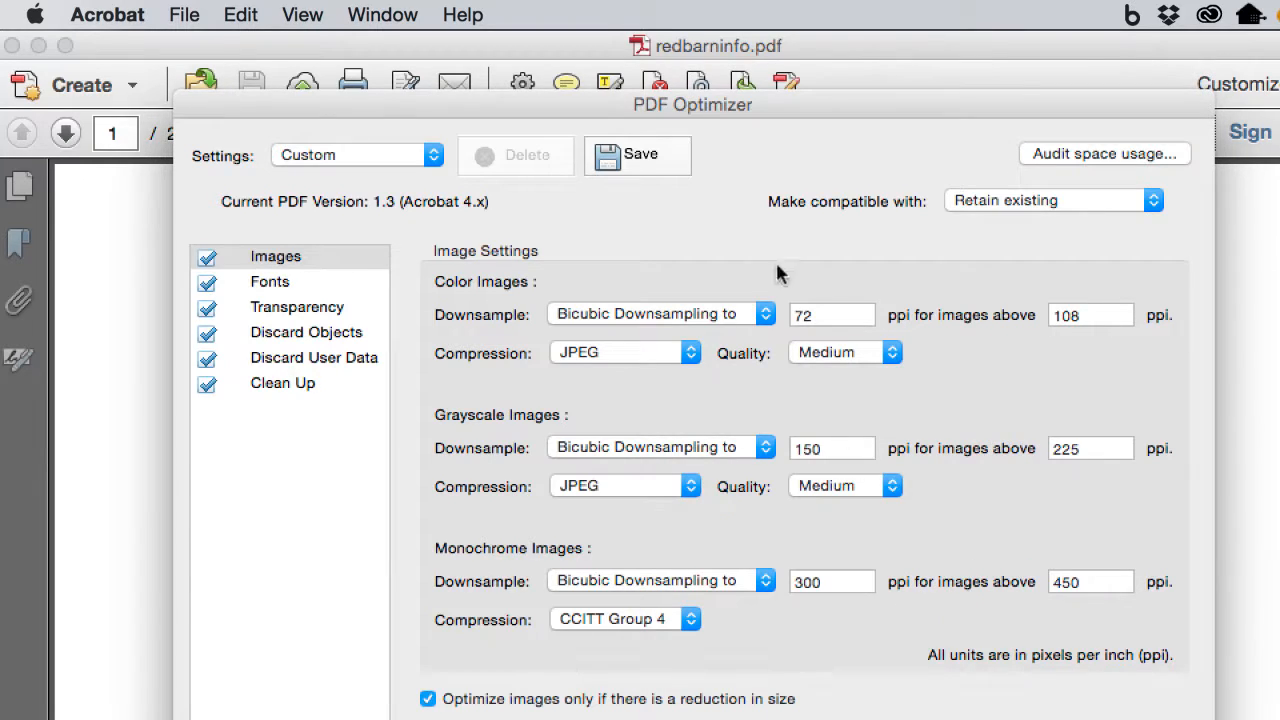
Step: Accept the image settings with color images downsampled to 72 ppi and save the optimized PDF as redbarninfo2 on the Desktop
{"action": "left_click", "coordinate": [330, 257]}
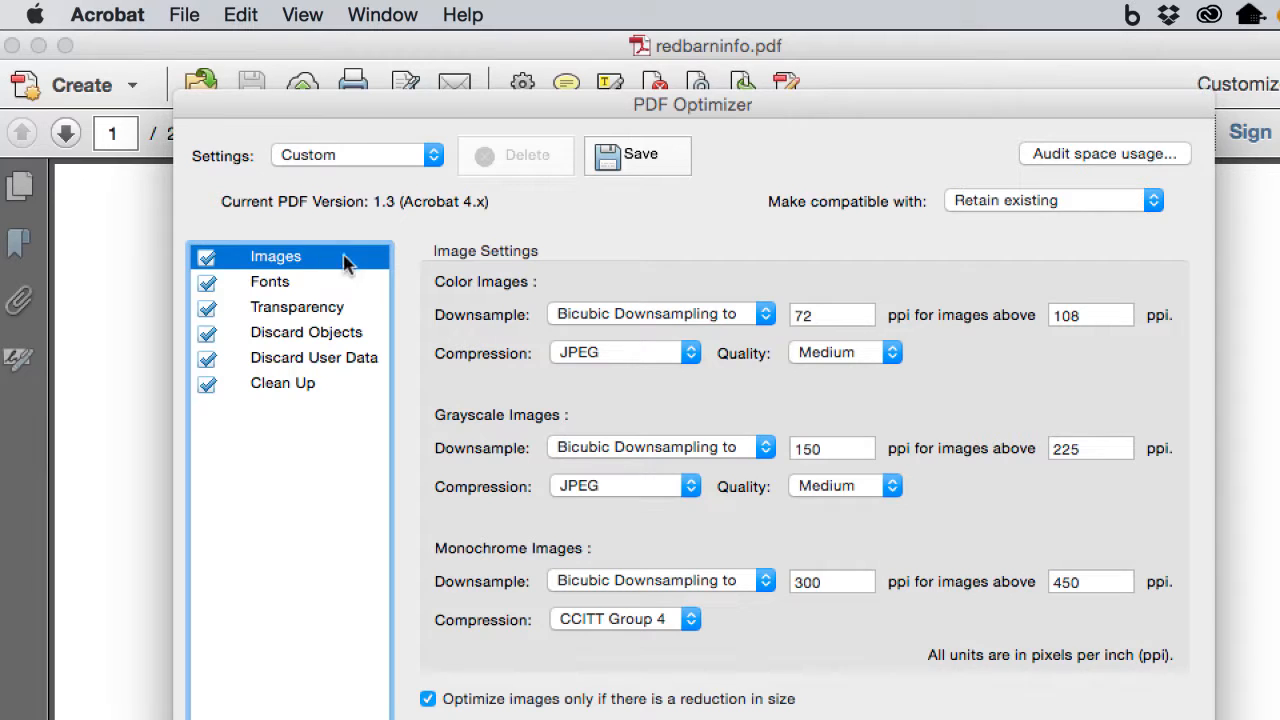
{"action": "left_click", "coordinate": [831, 314]}
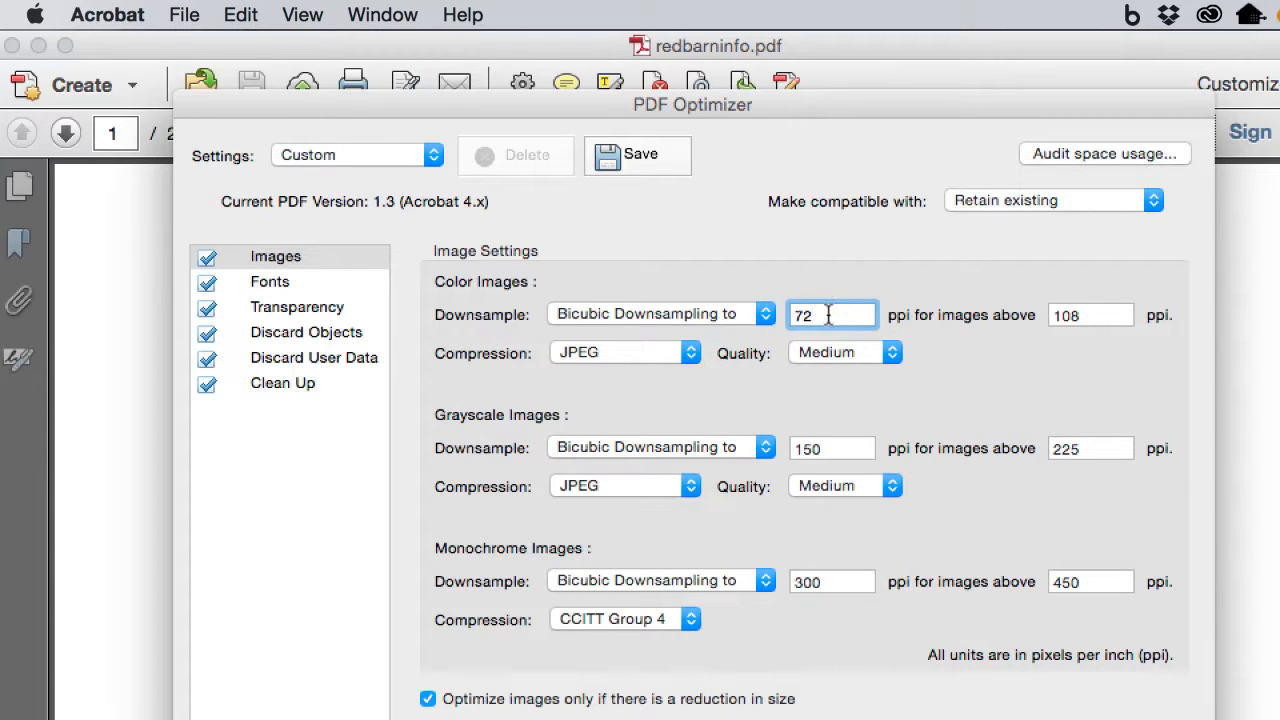
{"action": "key", "text": "Return"}
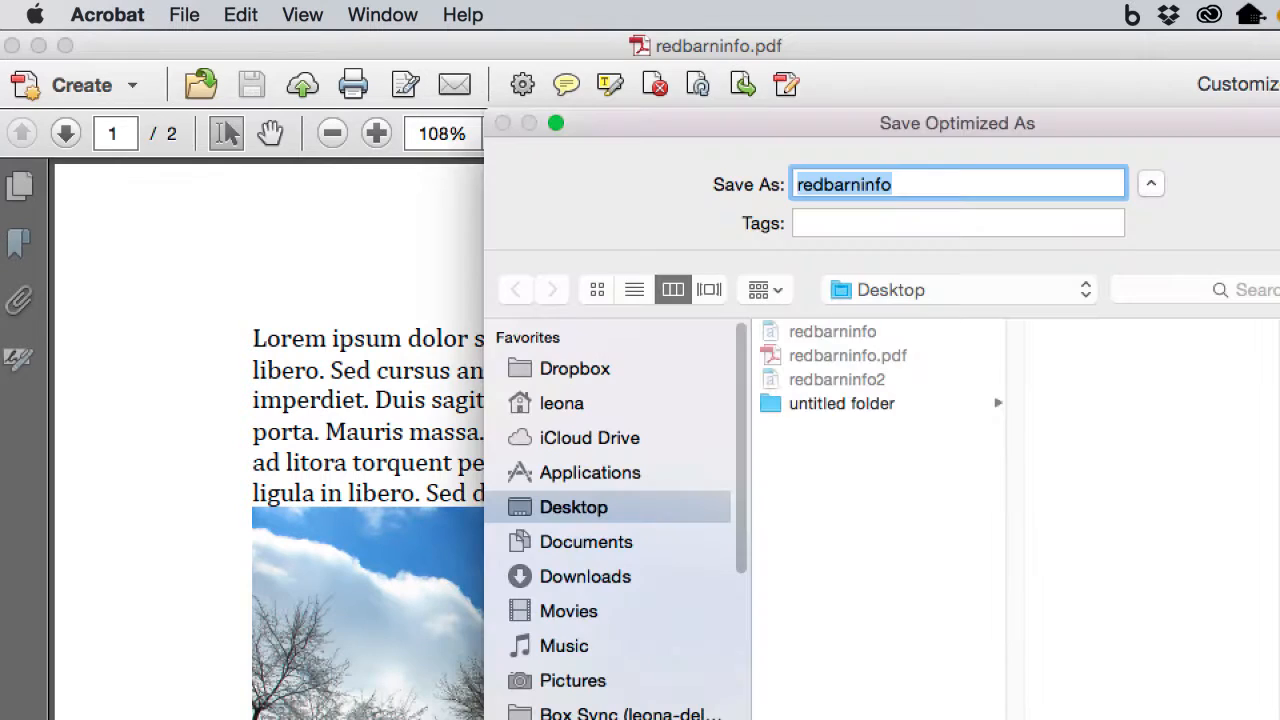
{"action": "left_click", "coordinate": [903, 177]}
{"action": "type", "text": "2"}
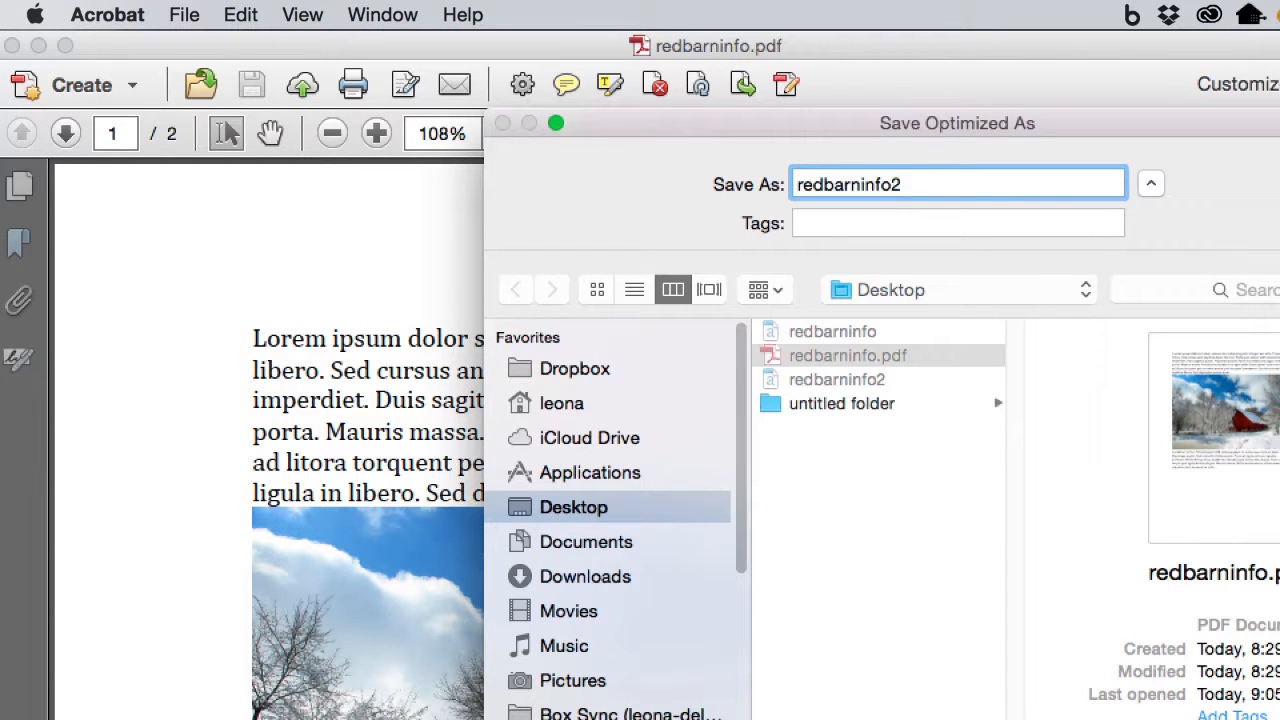
{"action": "key", "text": "Return"}
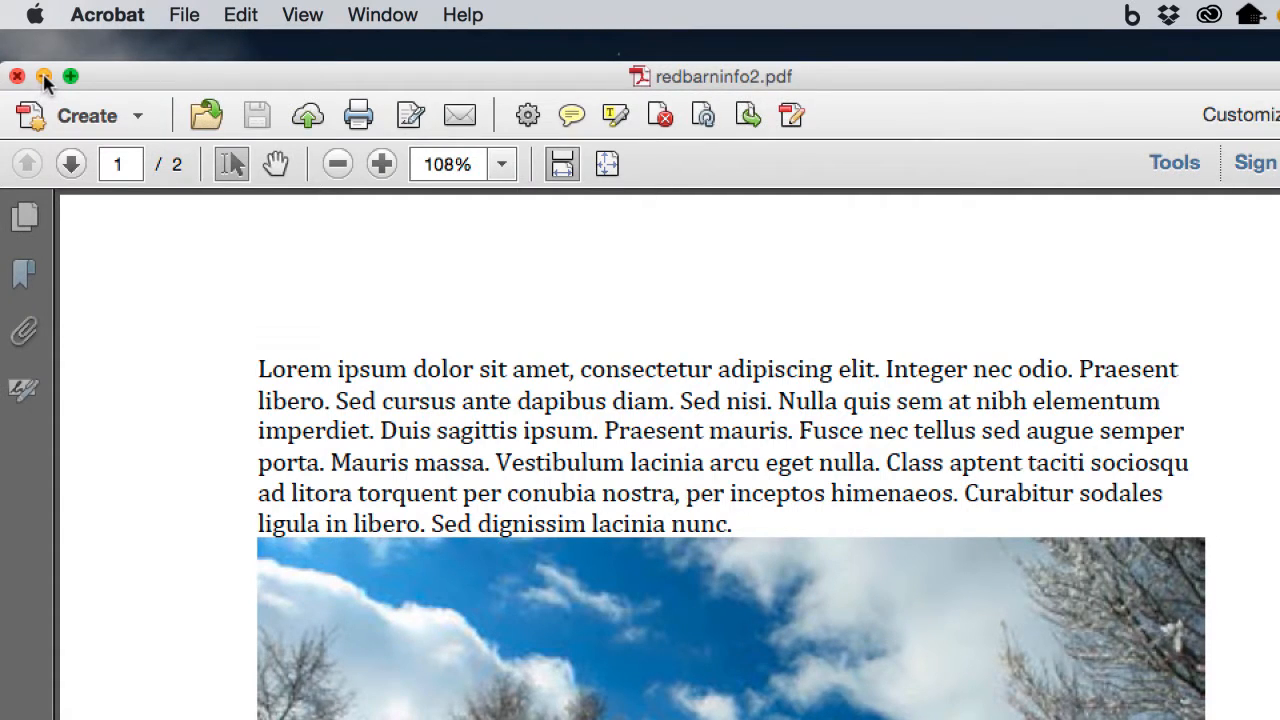
Step: Minimize the optimized PDF's window and show the file information of the redbarninfo2 PDF on the desktop
{"action": "left_click", "coordinate": [44, 77]}
{"action": "right_click", "coordinate": [728, 566]}
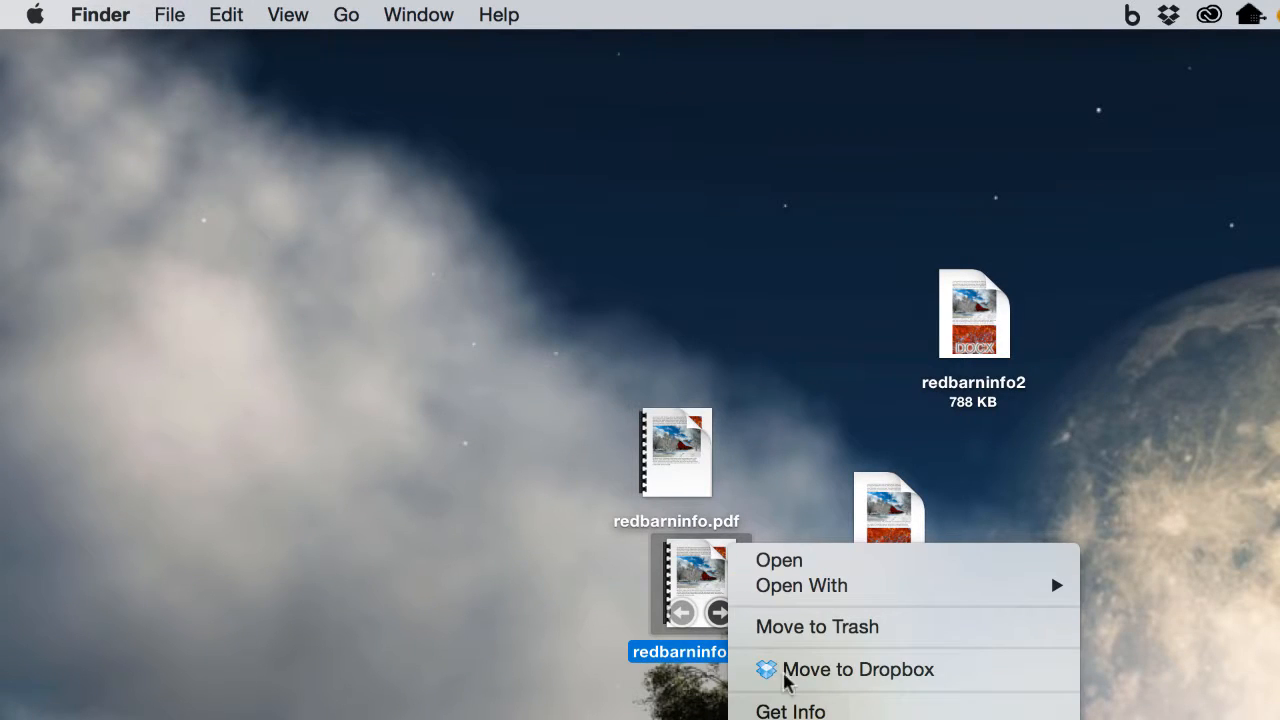
{"action": "left_click", "coordinate": [810, 711]}
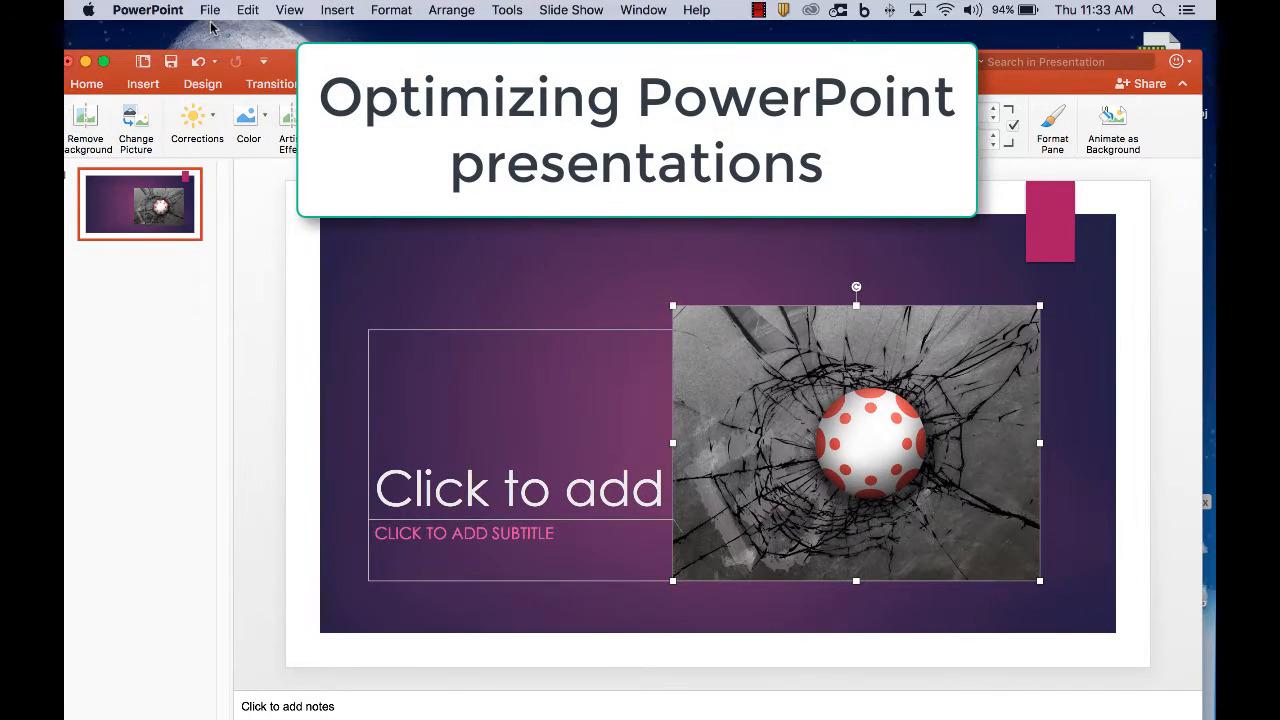
Step: Compress all pictures in the presentation to On-screen (150 ppi) quality, deleting cropped areas
{"action": "left_click", "coordinate": [210, 10]}
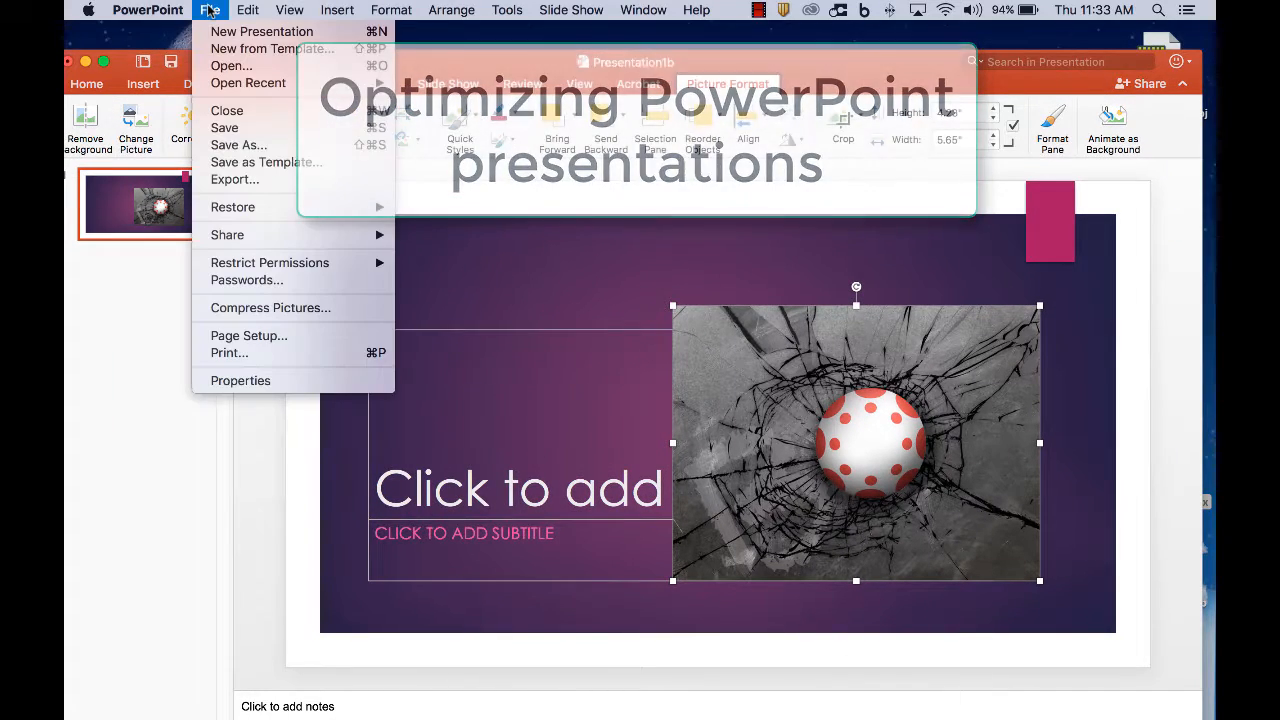
{"action": "left_click", "coordinate": [297, 309]}
{"action": "left_click", "coordinate": [699, 226]}
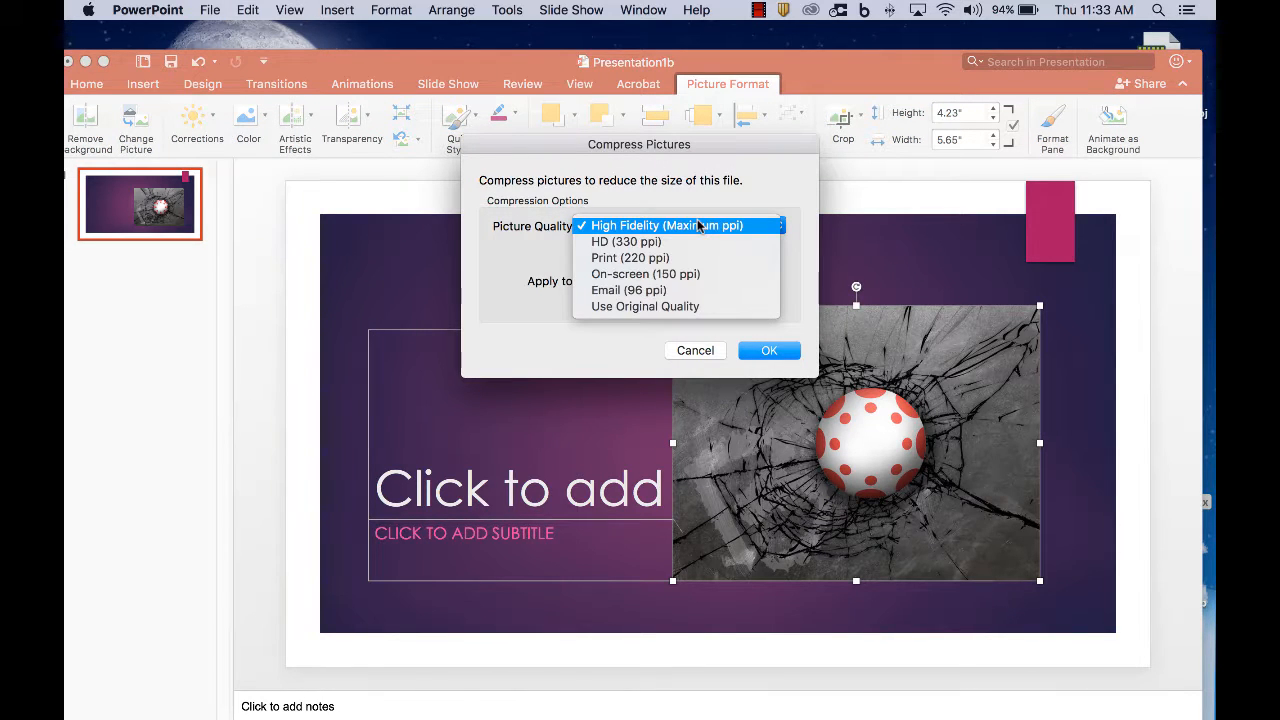
{"action": "left_click", "coordinate": [687, 281]}
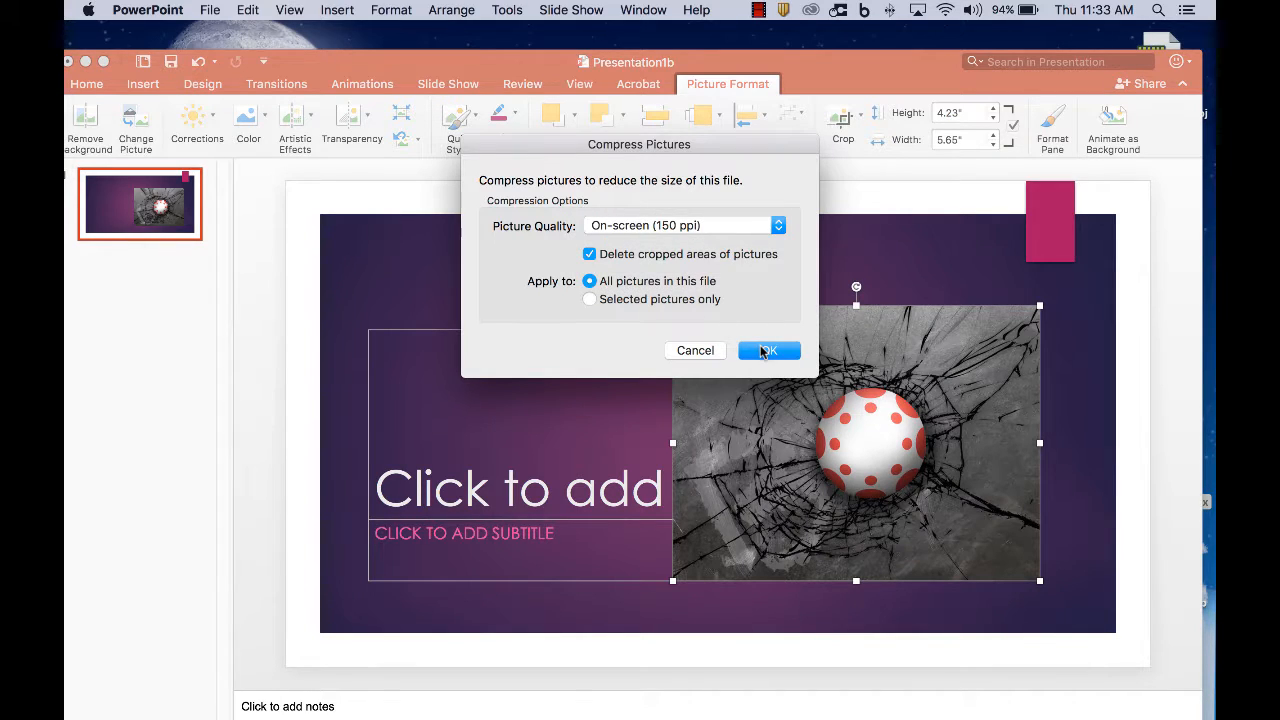
{"action": "left_click", "coordinate": [764, 351]}
Step: Minimize the presentation, move Presentation1b.pptx below Presentation1.pptx on the open desktop area, and show its file information
{"action": "left_click", "coordinate": [86, 62]}
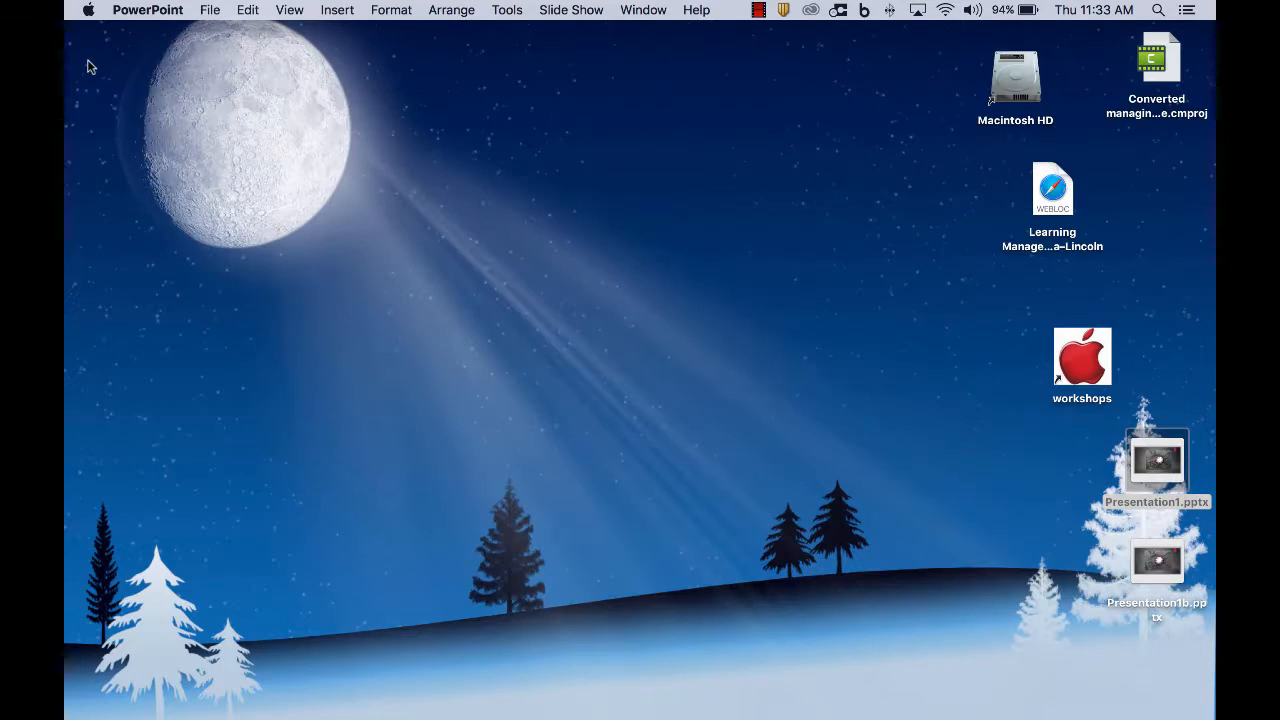
{"action": "left_click_drag", "start_coordinate": [1157, 562], "coordinate": [798, 486]}
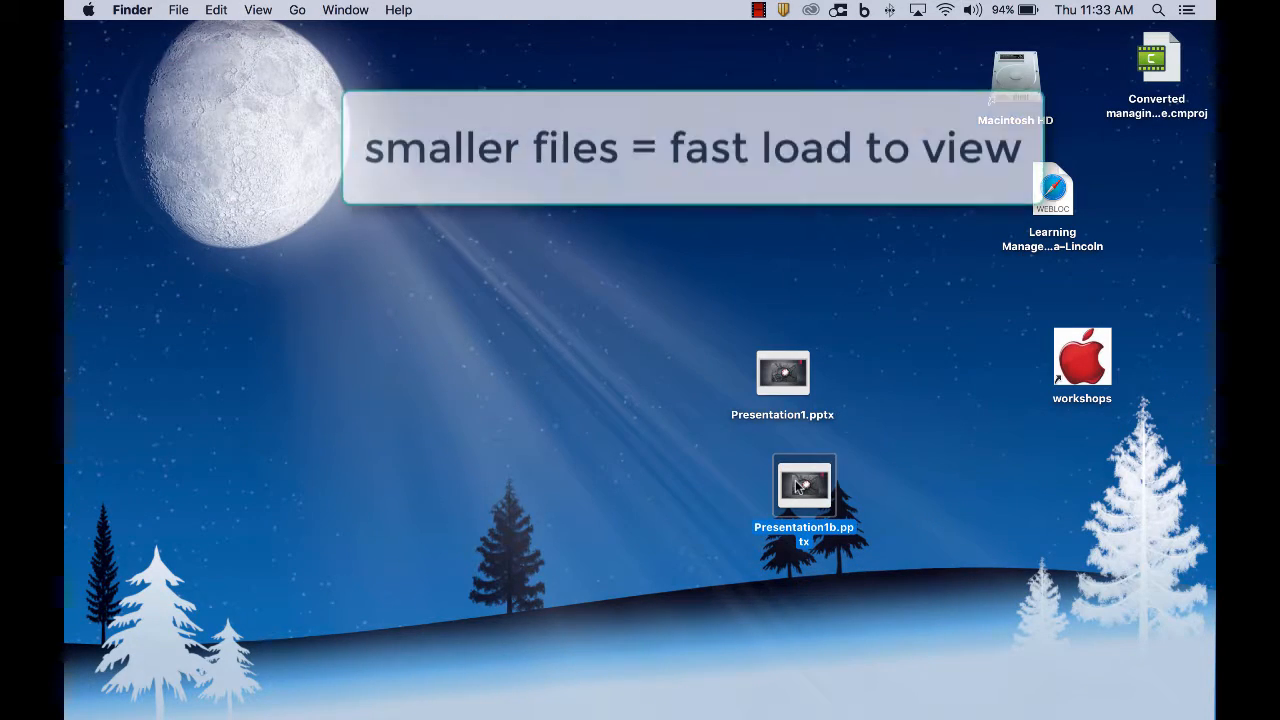
{"action": "key", "text": "super+i"}
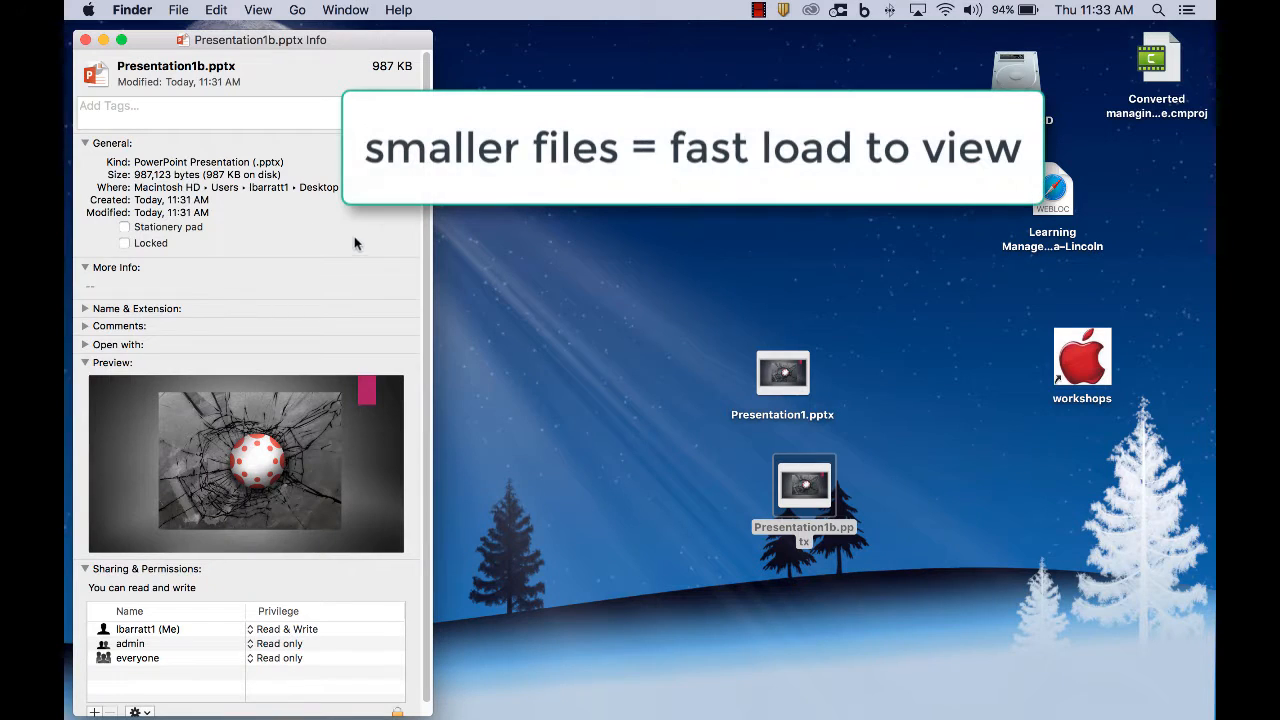
Step: Close the open file information, view and close that of Presentation1.pptx on the desktop, and open Presentation1b.pptx
{"action": "left_click", "coordinate": [85, 40]}
{"action": "right_click", "coordinate": [792, 377]}
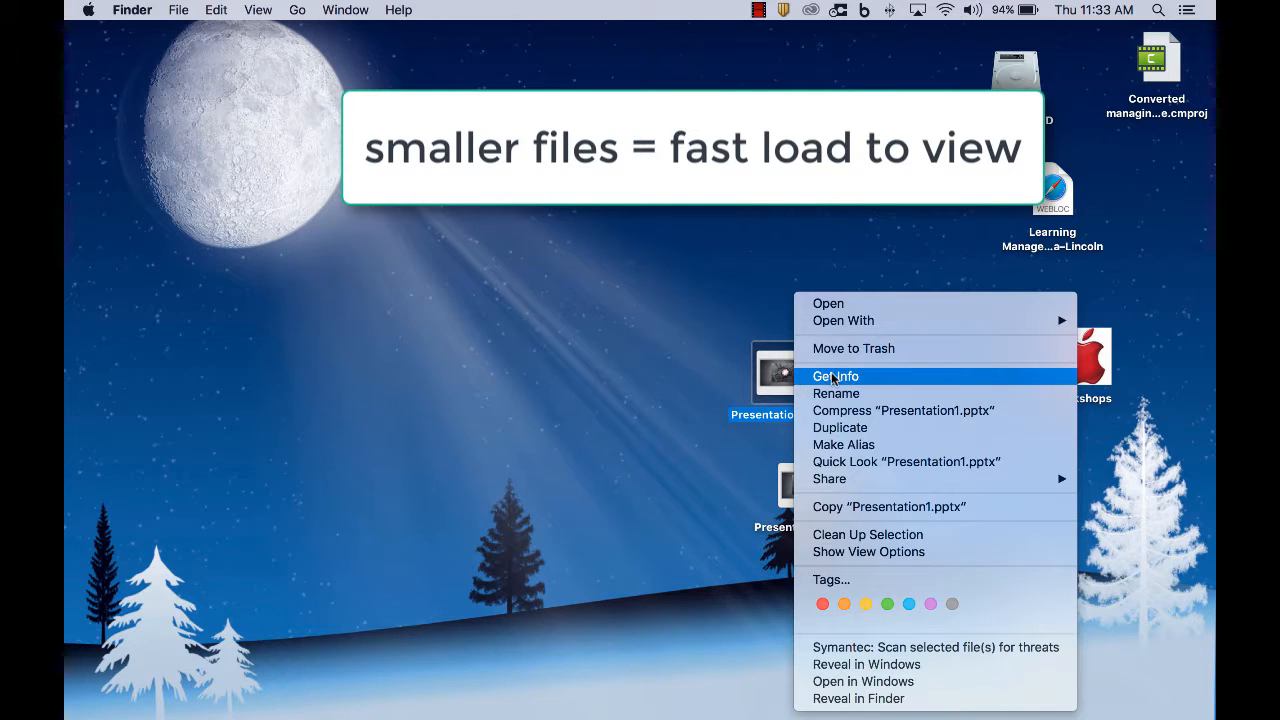
{"action": "left_click", "coordinate": [834, 377]}
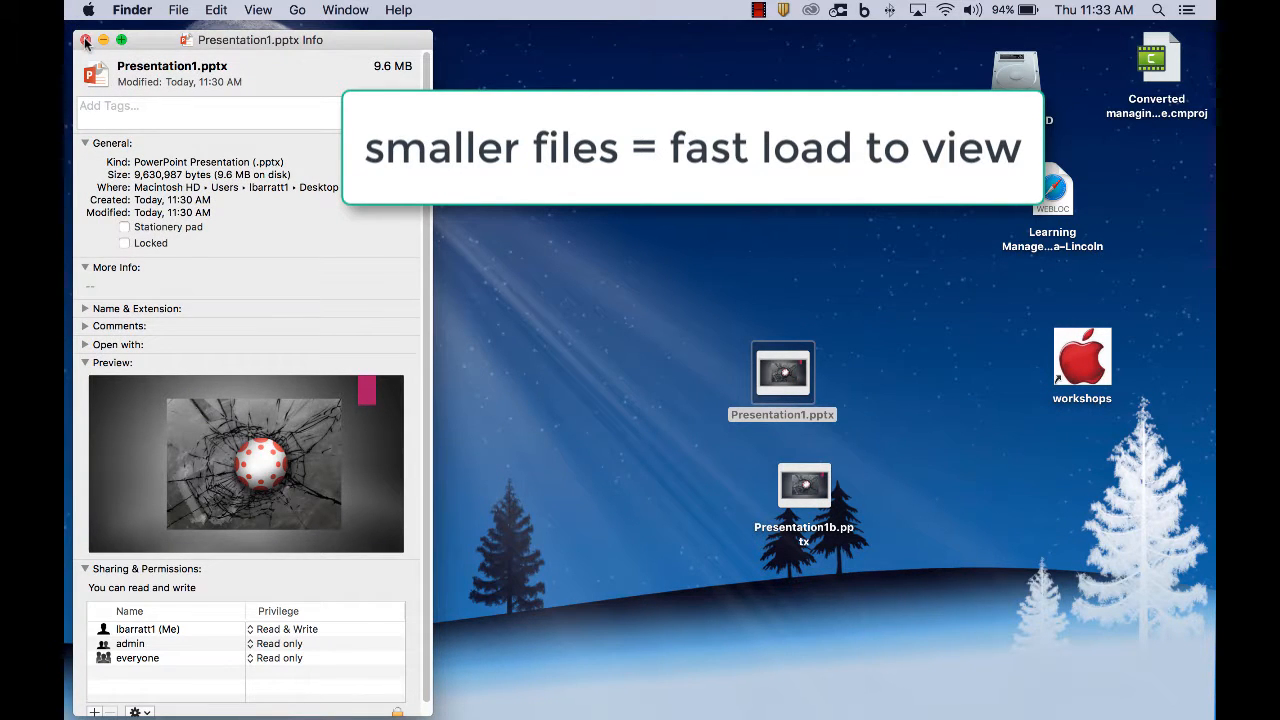
{"action": "left_click", "coordinate": [86, 41]}
{"action": "double_click", "coordinate": [804, 487]}
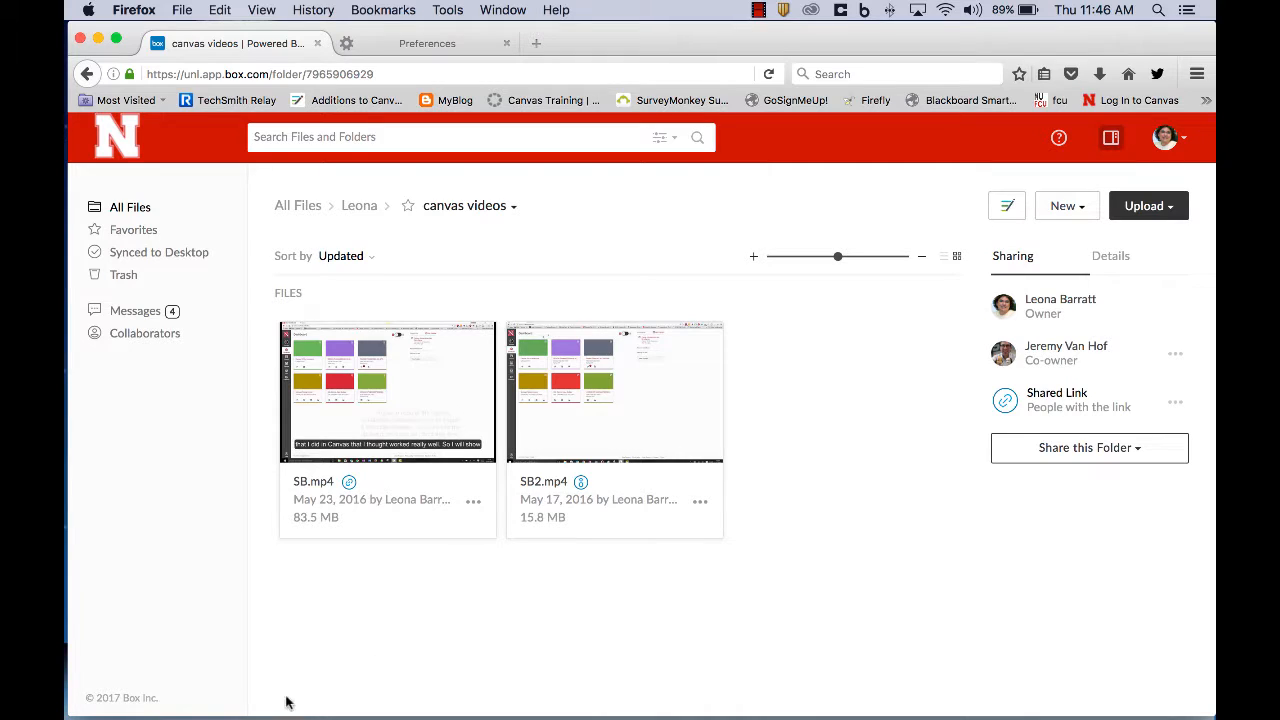
Step: Switch to Firefox and get the shared link of SB.mp4 from the canvas videos folder in Box
{"action": "left_click", "coordinate": [476, 504]}
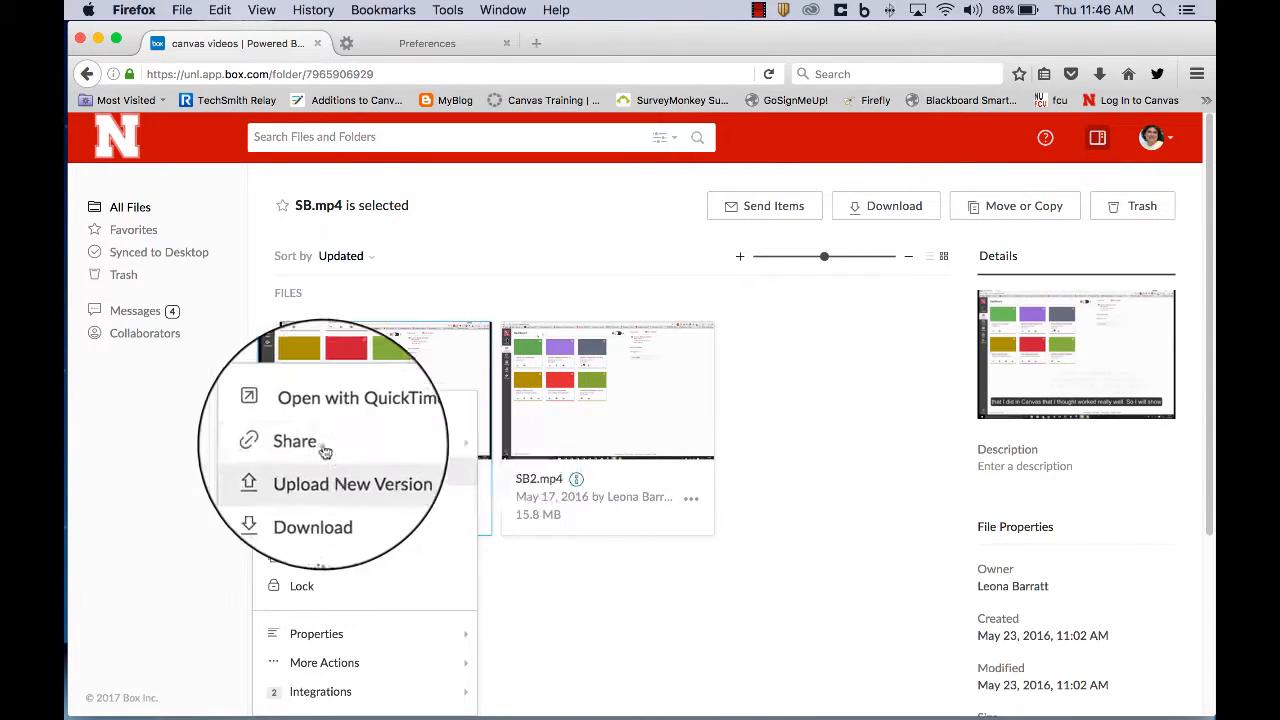
{"action": "mouse_move", "coordinate": [320, 442]}
{"action": "left_click", "coordinate": [519, 452]}
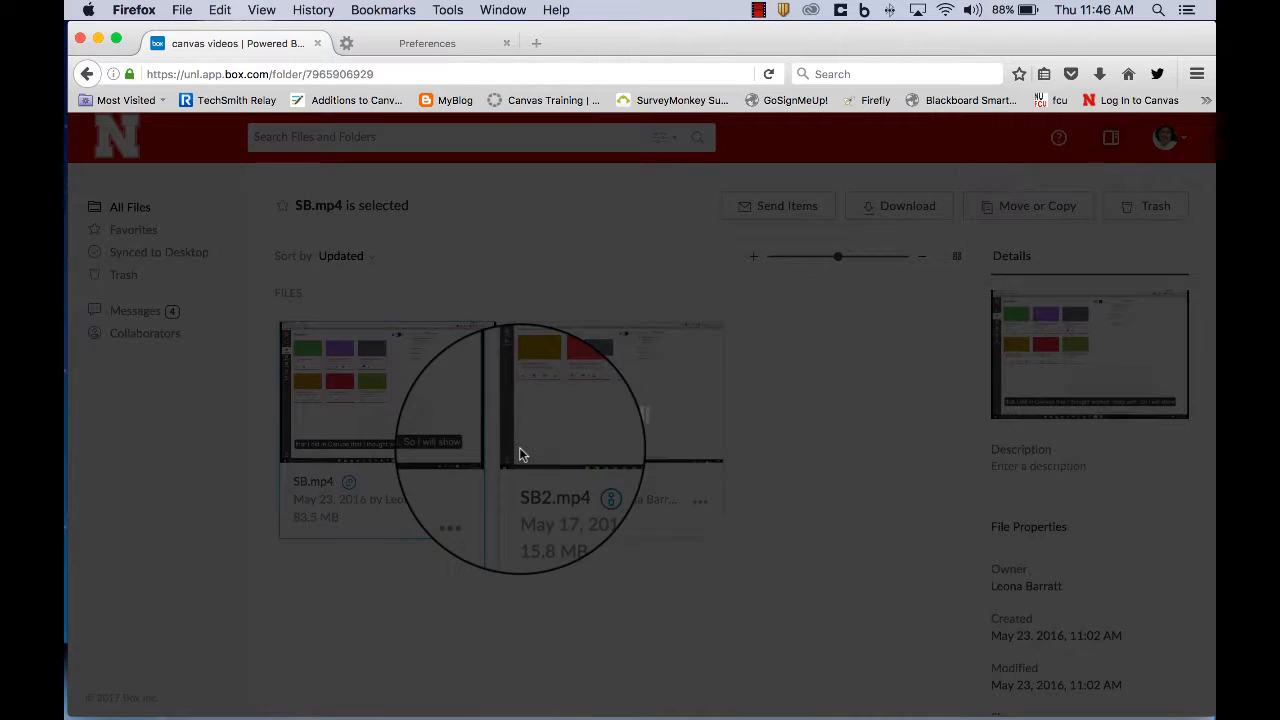
{"action": "left_click", "coordinate": [781, 342]}
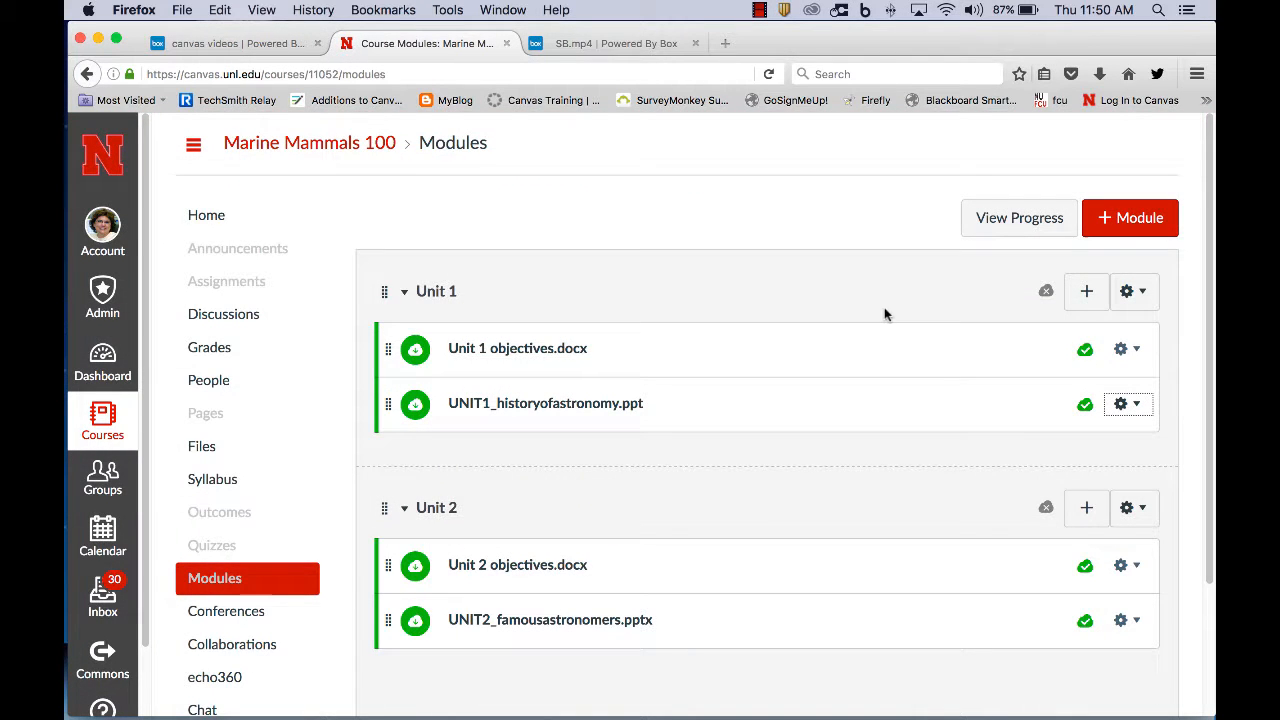
Step: Start adding an External URL item to Unit 1 of the Marine Mammals 100 modules in Canvas, using the copied video link
{"action": "left_click", "coordinate": [1087, 292]}
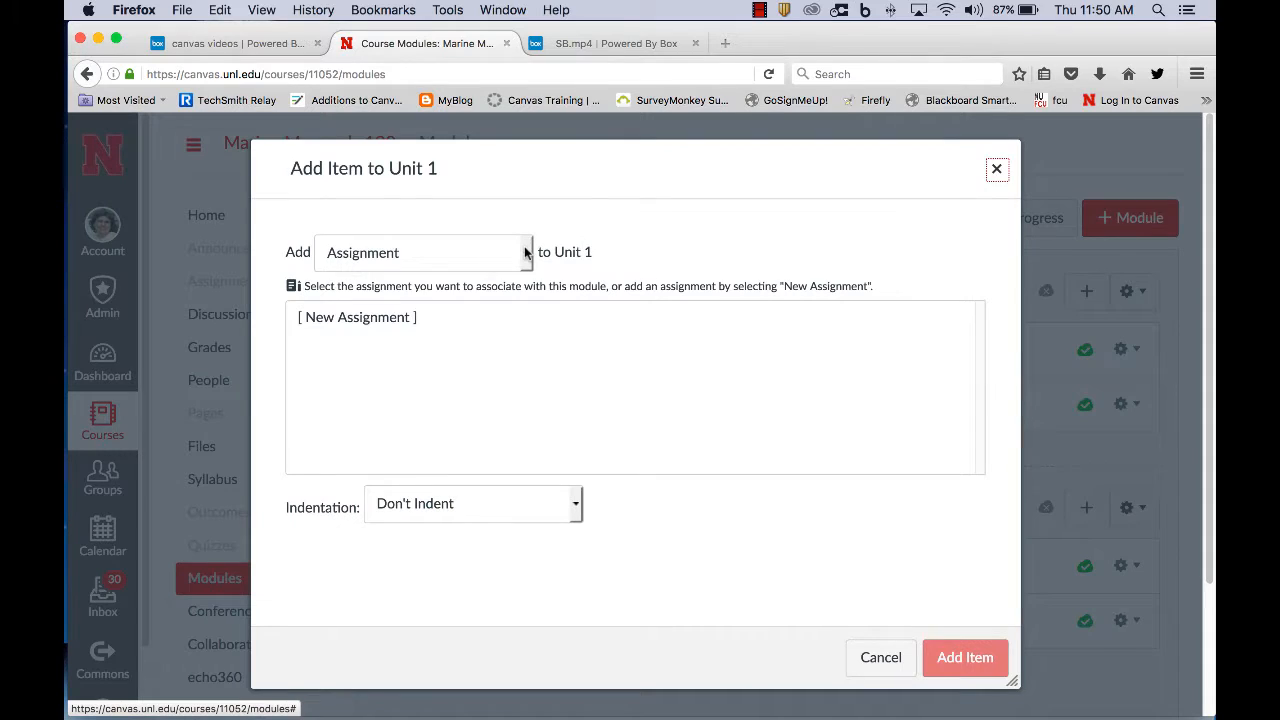
{"action": "left_click", "coordinate": [526, 254]}
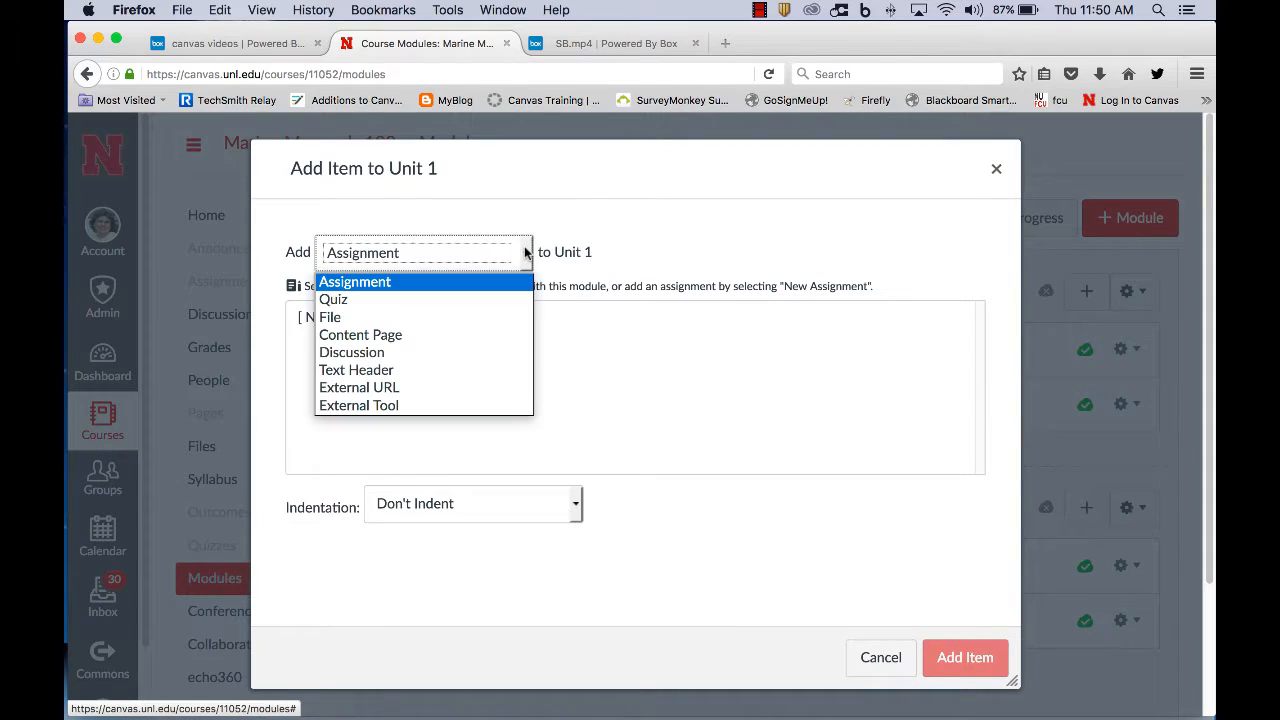
{"action": "left_click", "coordinate": [424, 389]}
{"action": "left_click", "coordinate": [414, 320]}
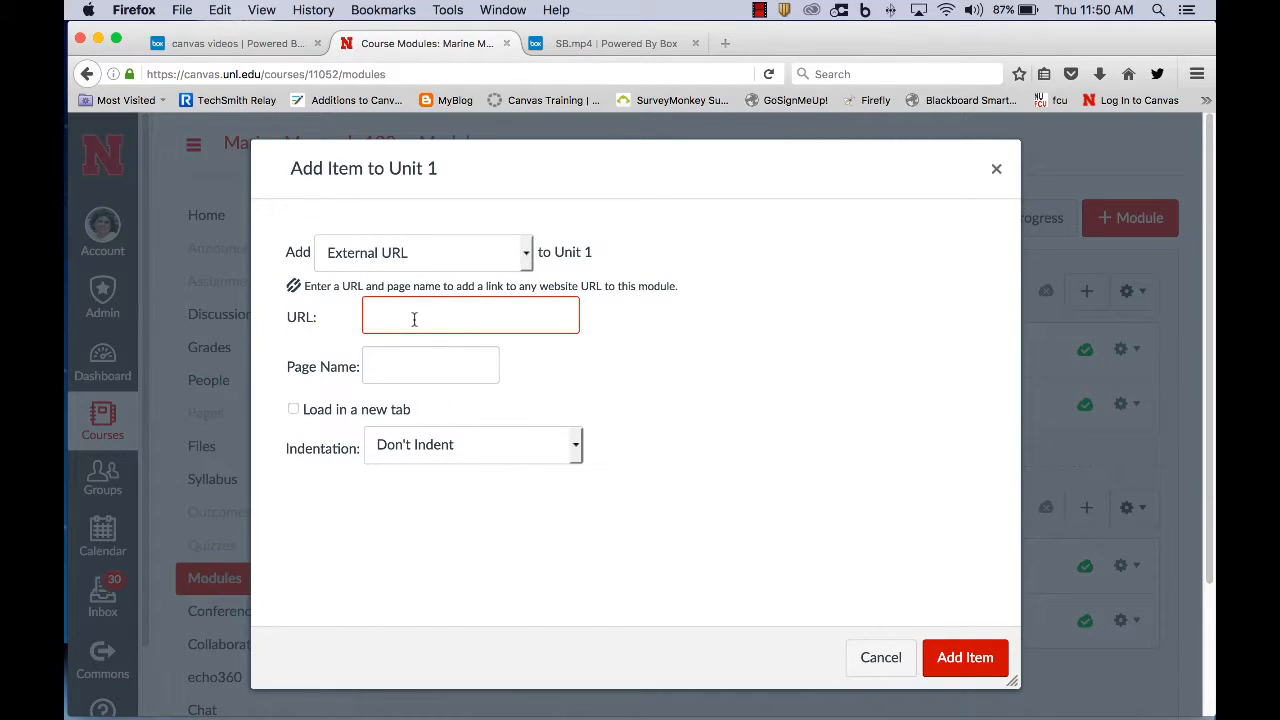
{"action": "key", "text": "super+v"}
Step: Name the link Unit 1 video, set it to load in a new tab, and add it to the module
{"action": "left_click", "coordinate": [394, 366]}
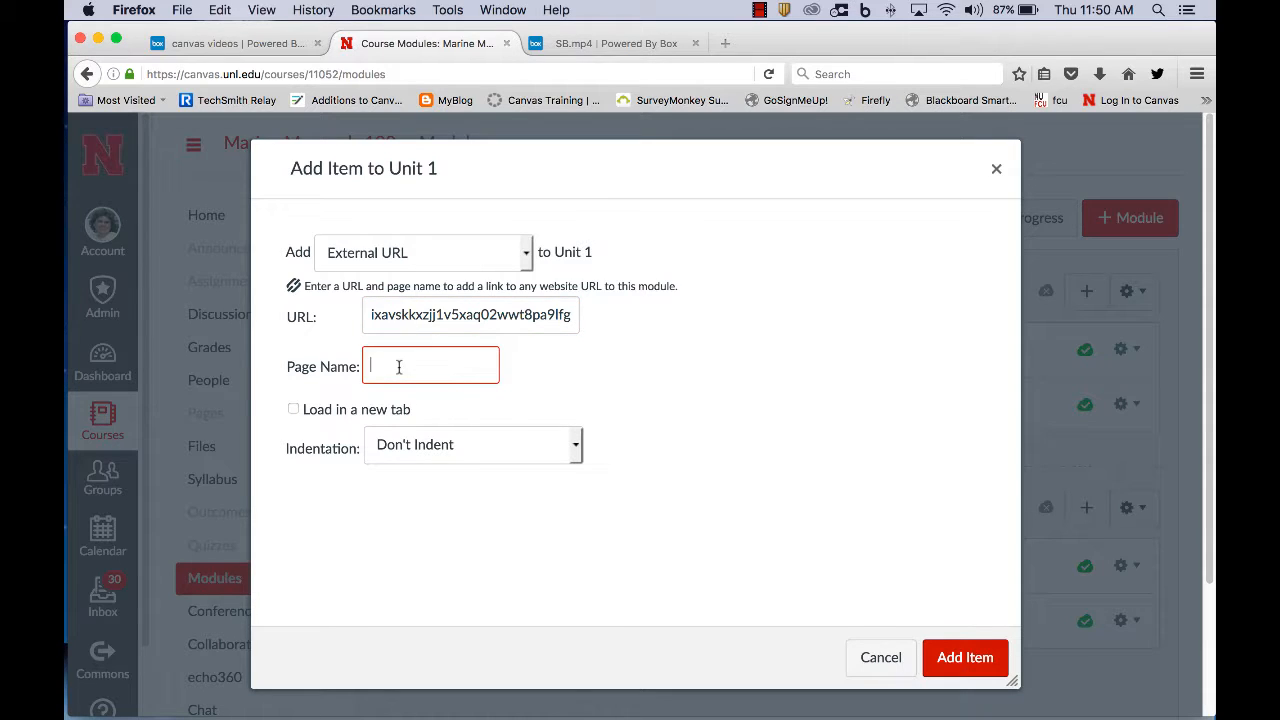
{"action": "type", "text": "Unit 1 "}
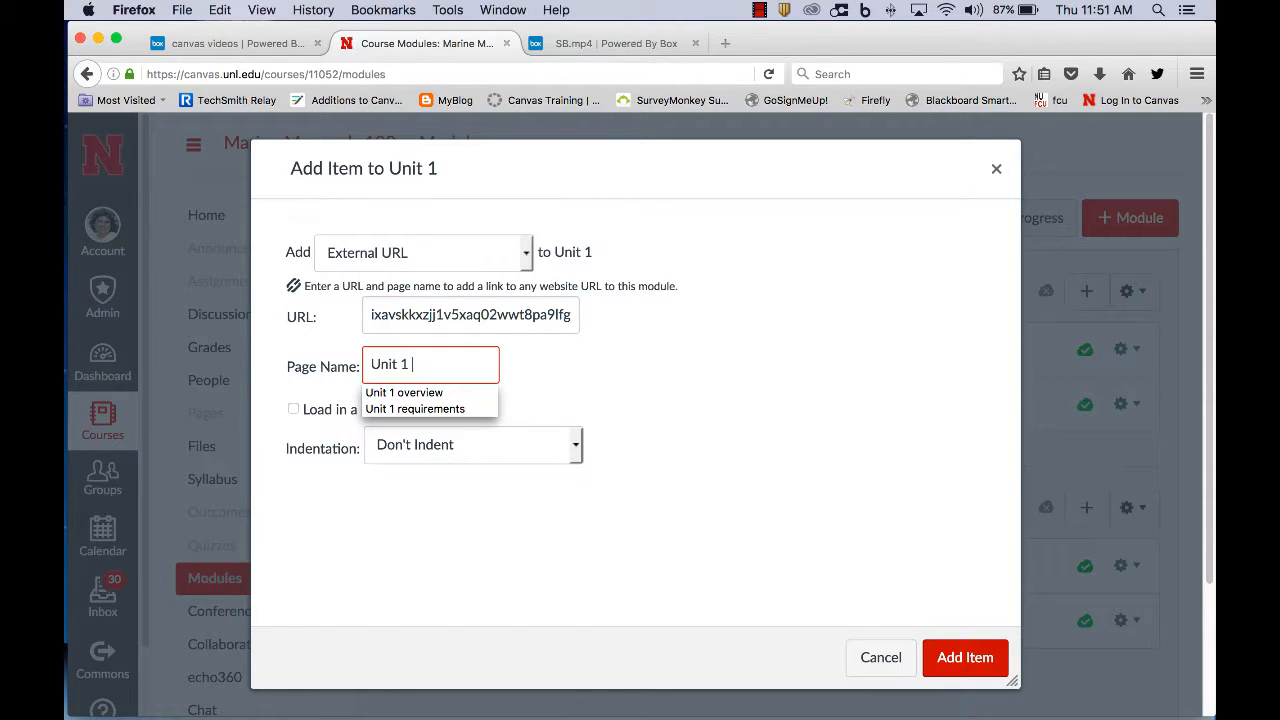
{"action": "type", "text": "video"}
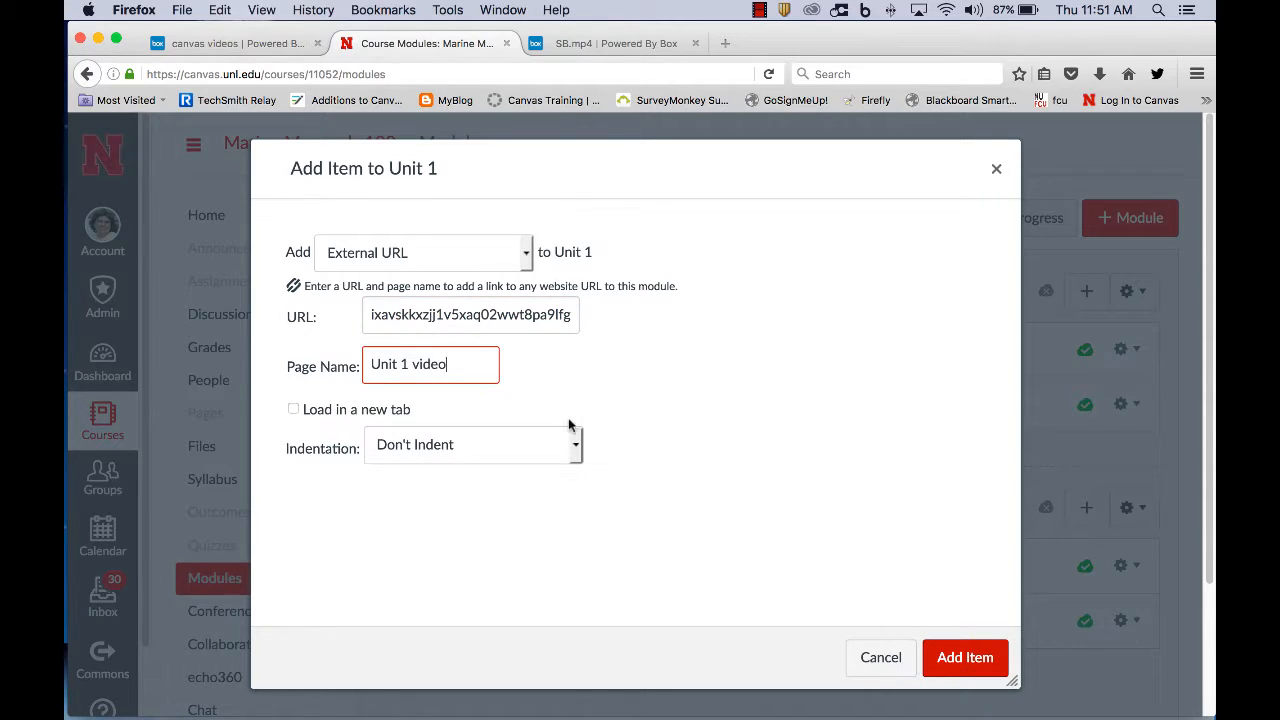
{"action": "left_click", "coordinate": [292, 412]}
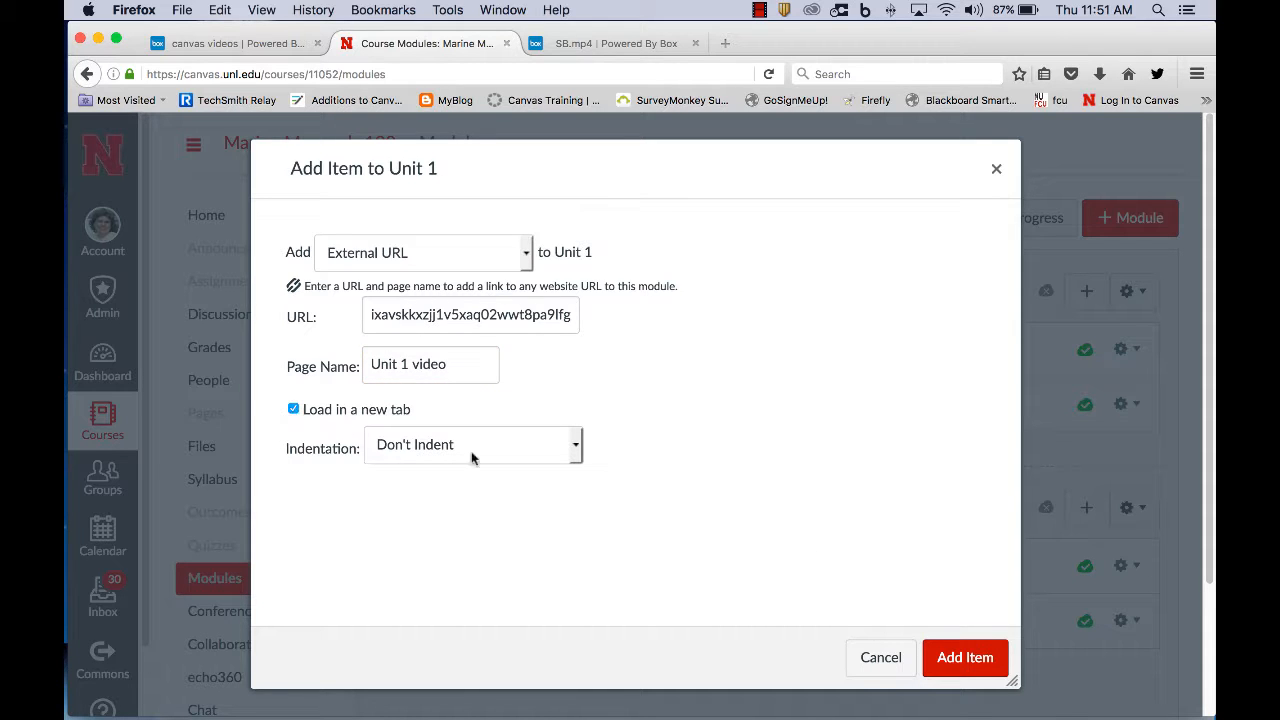
{"action": "left_click", "coordinate": [960, 652]}
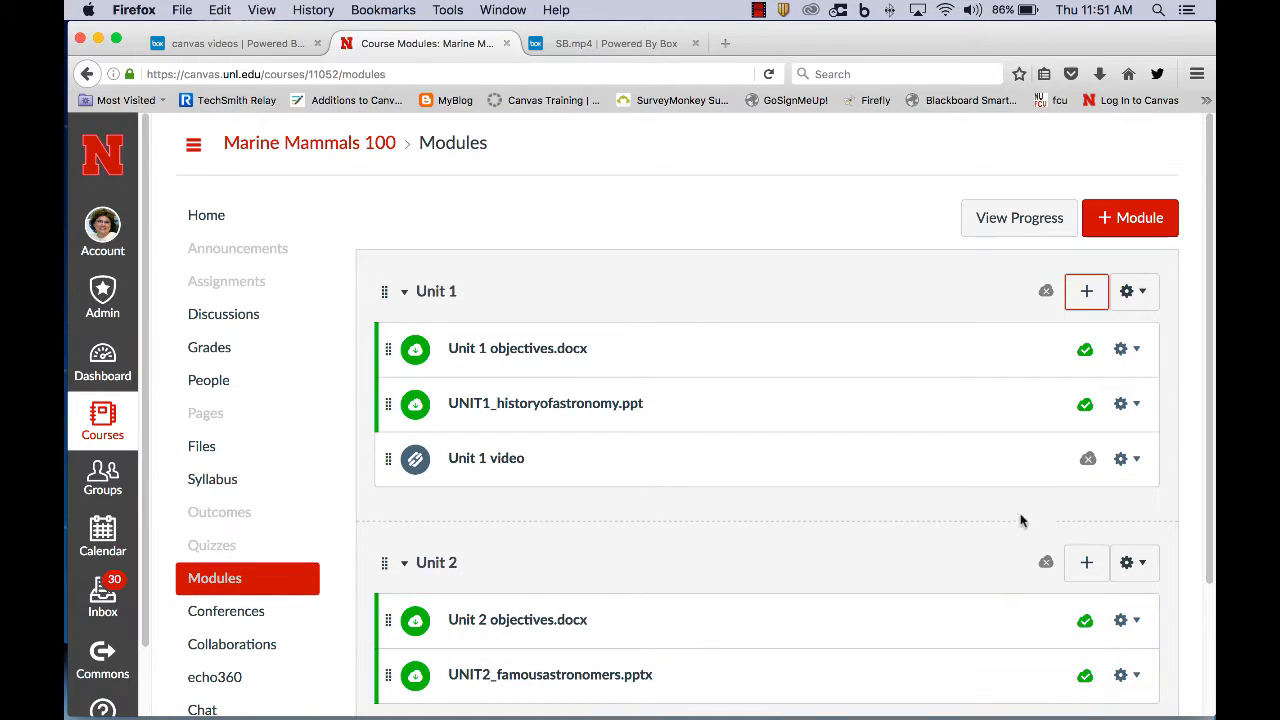
Step: Publish the Unit 1 video item and open its video in a new window
{"action": "left_click", "coordinate": [1089, 462]}
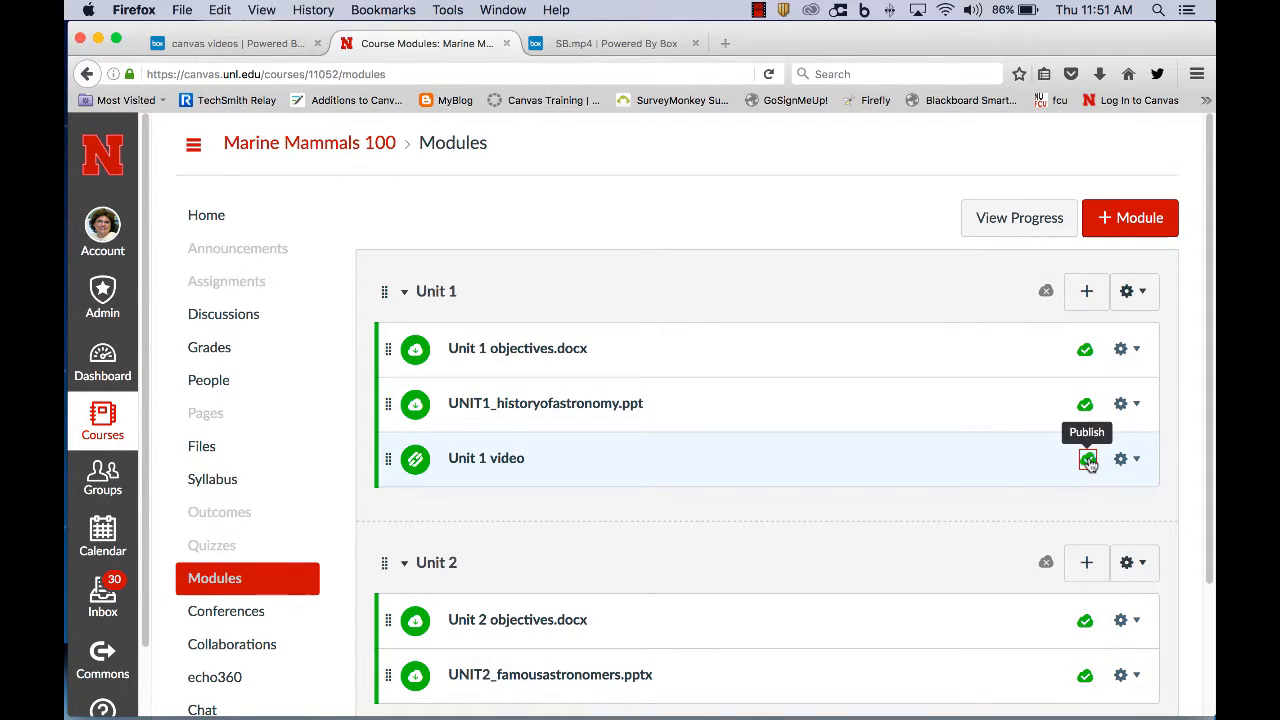
{"action": "left_click", "coordinate": [486, 459]}
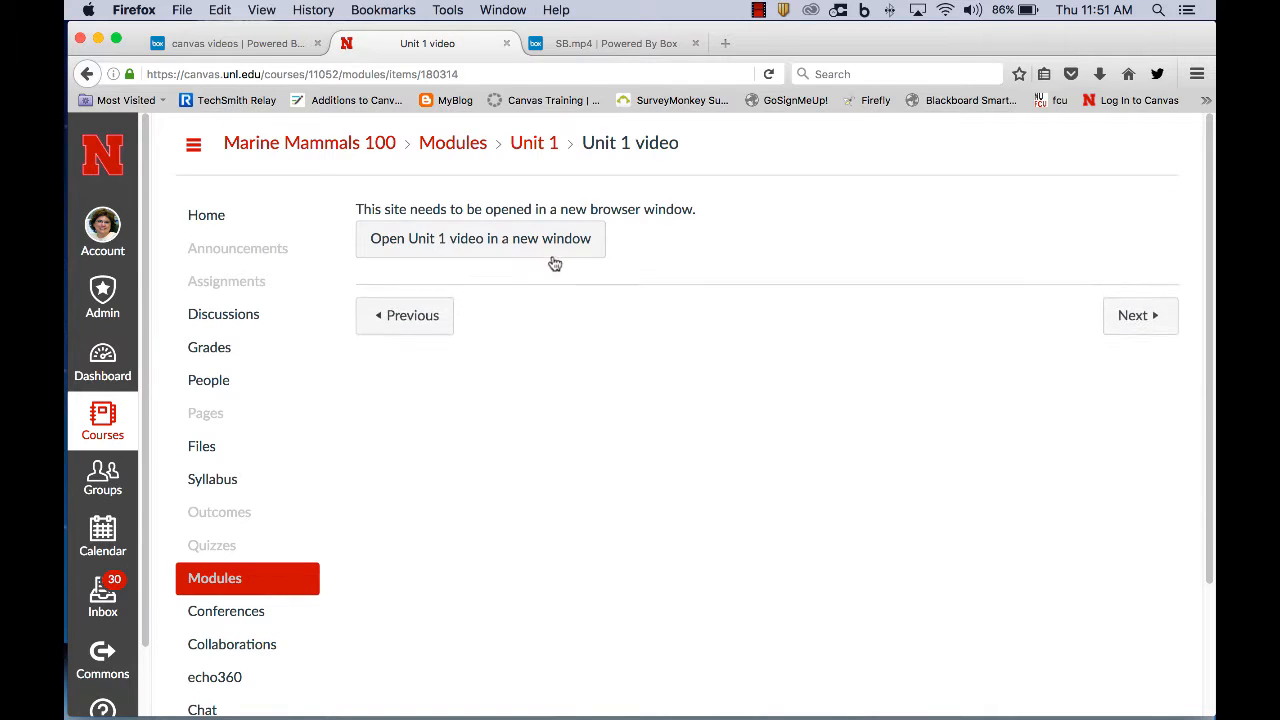
{"action": "left_click", "coordinate": [548, 244]}
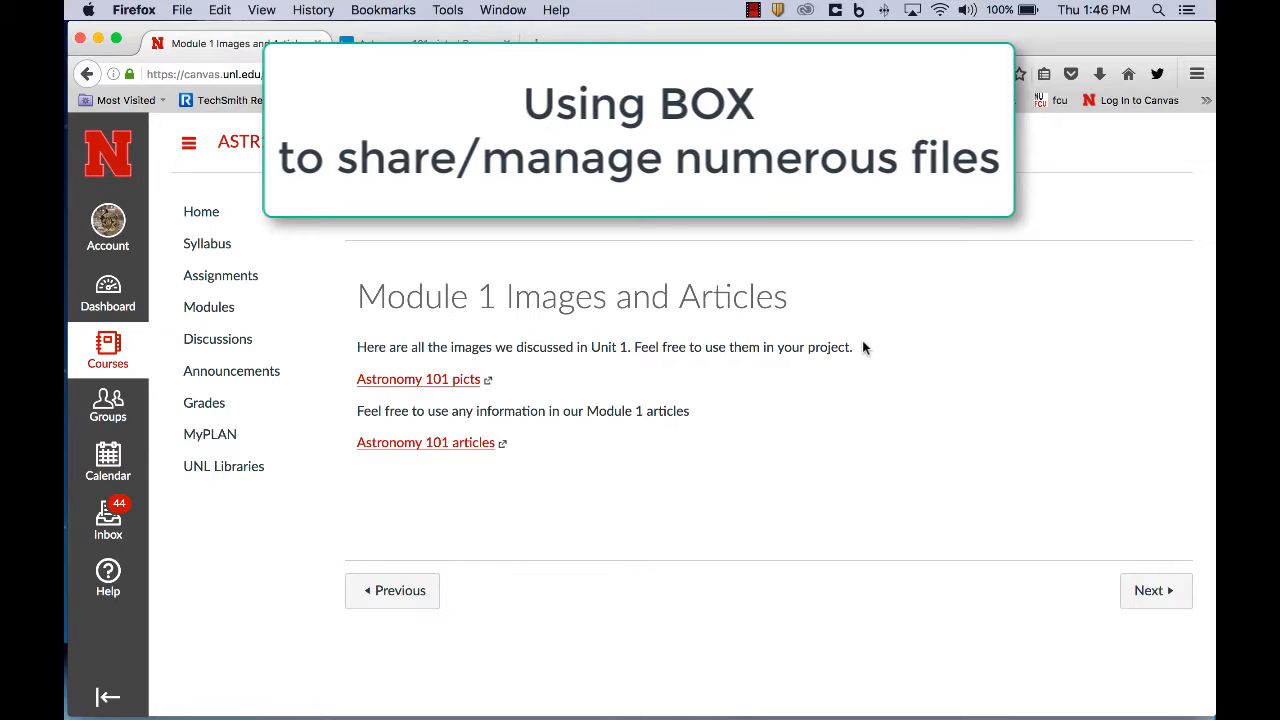
Step: From the Module 1 Images and Articles page, view the Astronomy 101 picts and Astronomy 101 articles folders, including a file's download option
{"action": "left_click", "coordinate": [407, 381]}
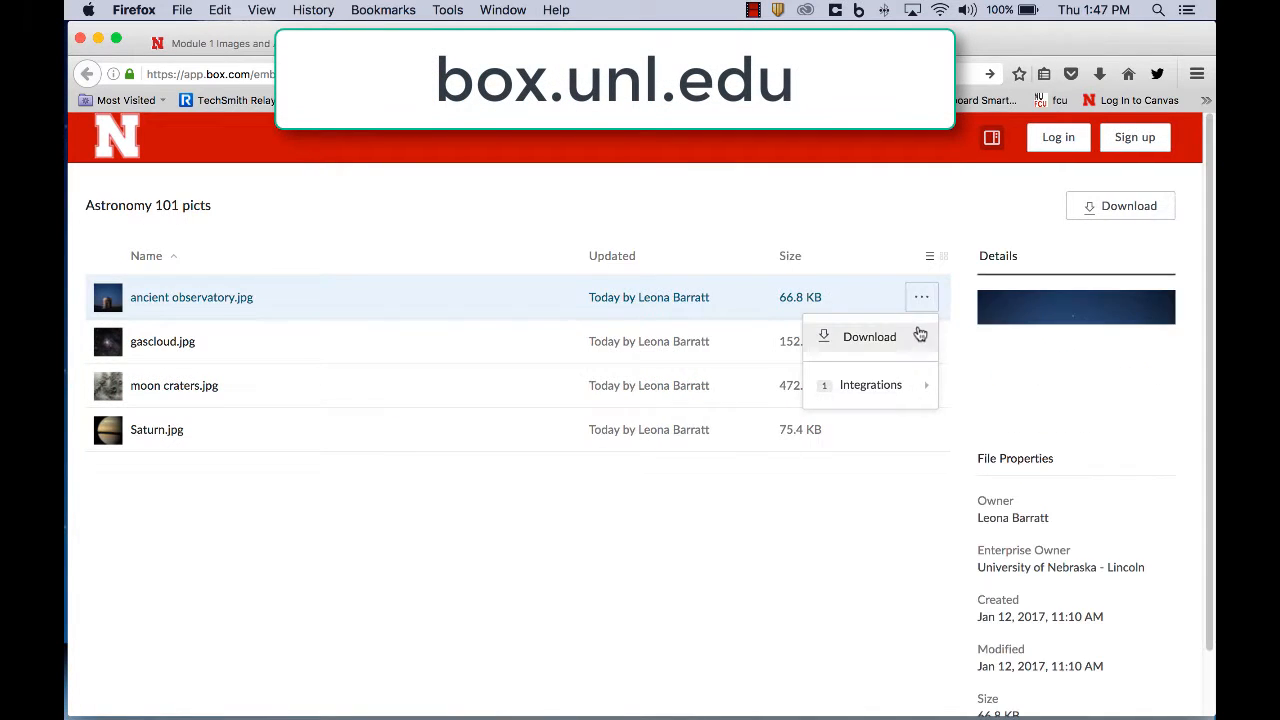
{"action": "left_click", "coordinate": [286, 47]}
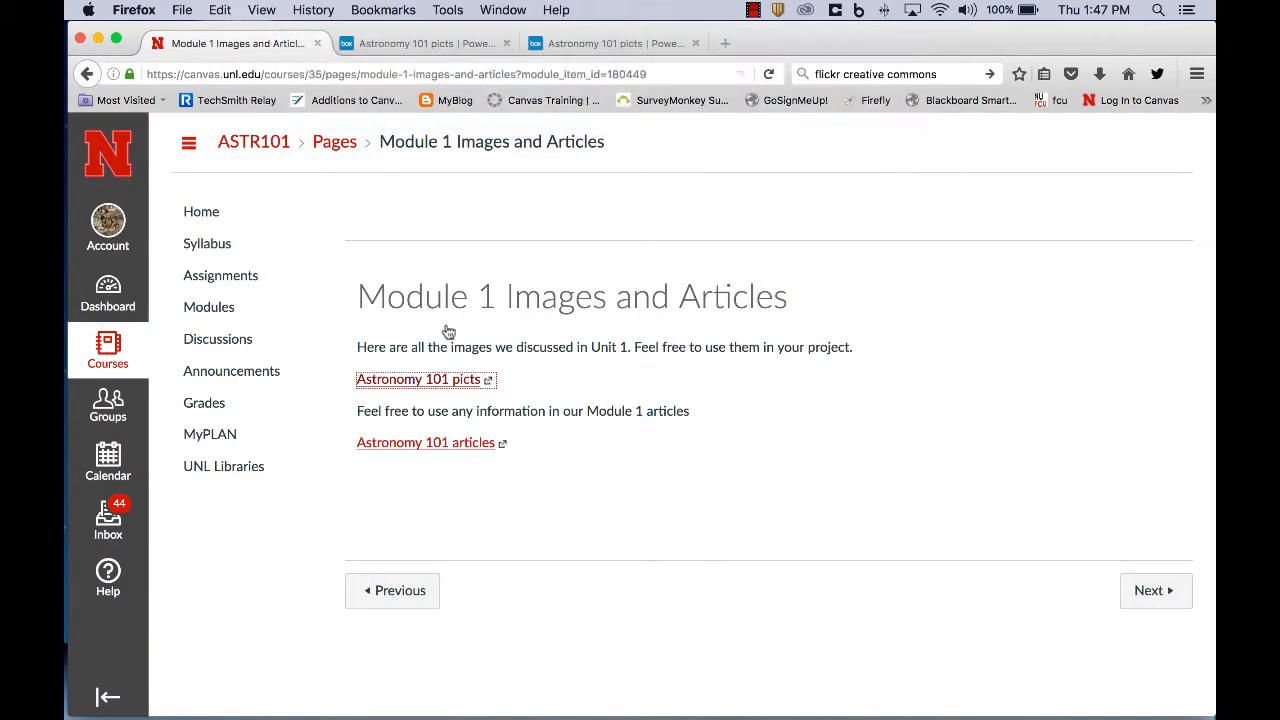
{"action": "left_click", "coordinate": [416, 443]}
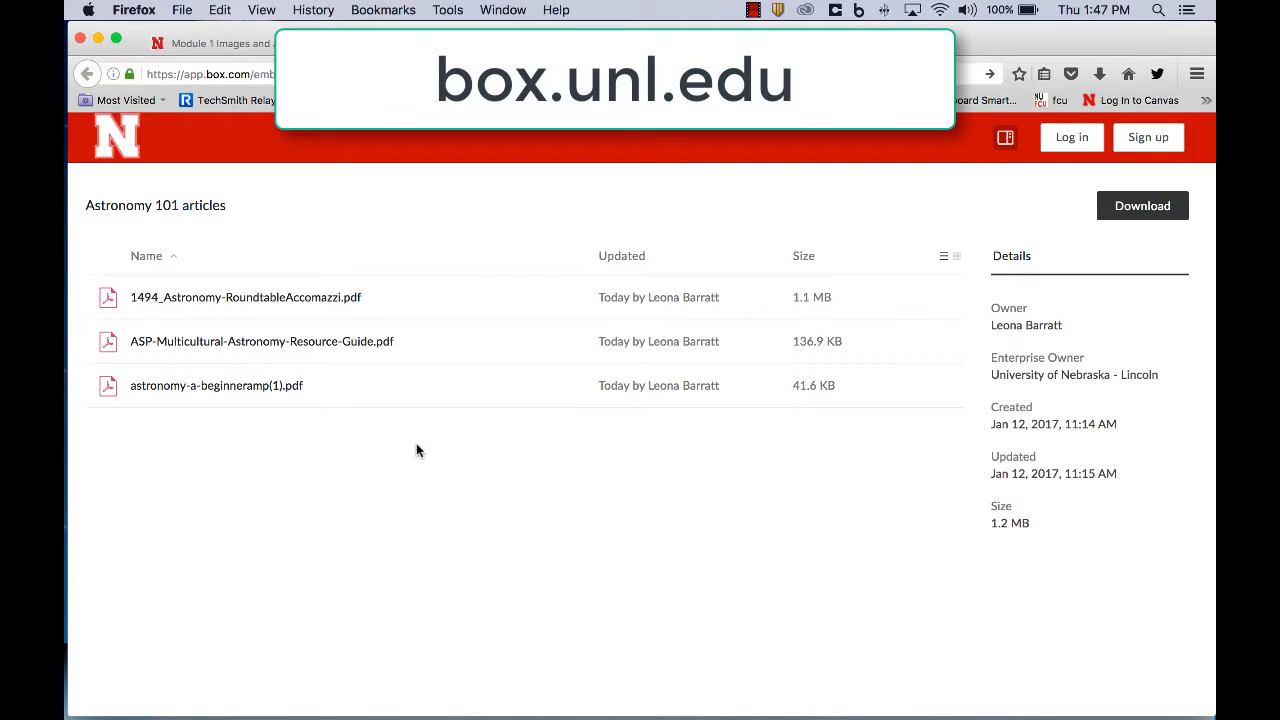
{"action": "left_click", "coordinate": [935, 298]}
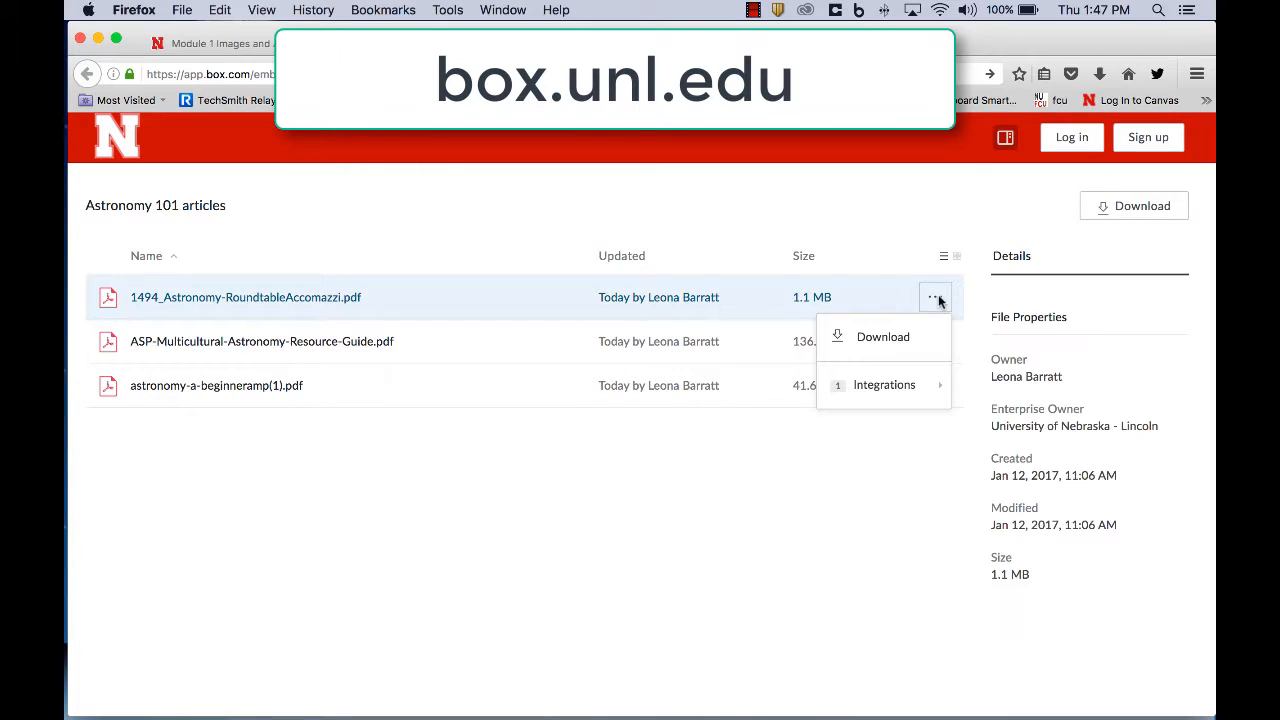
{"action": "left_click", "coordinate": [566, 215]}
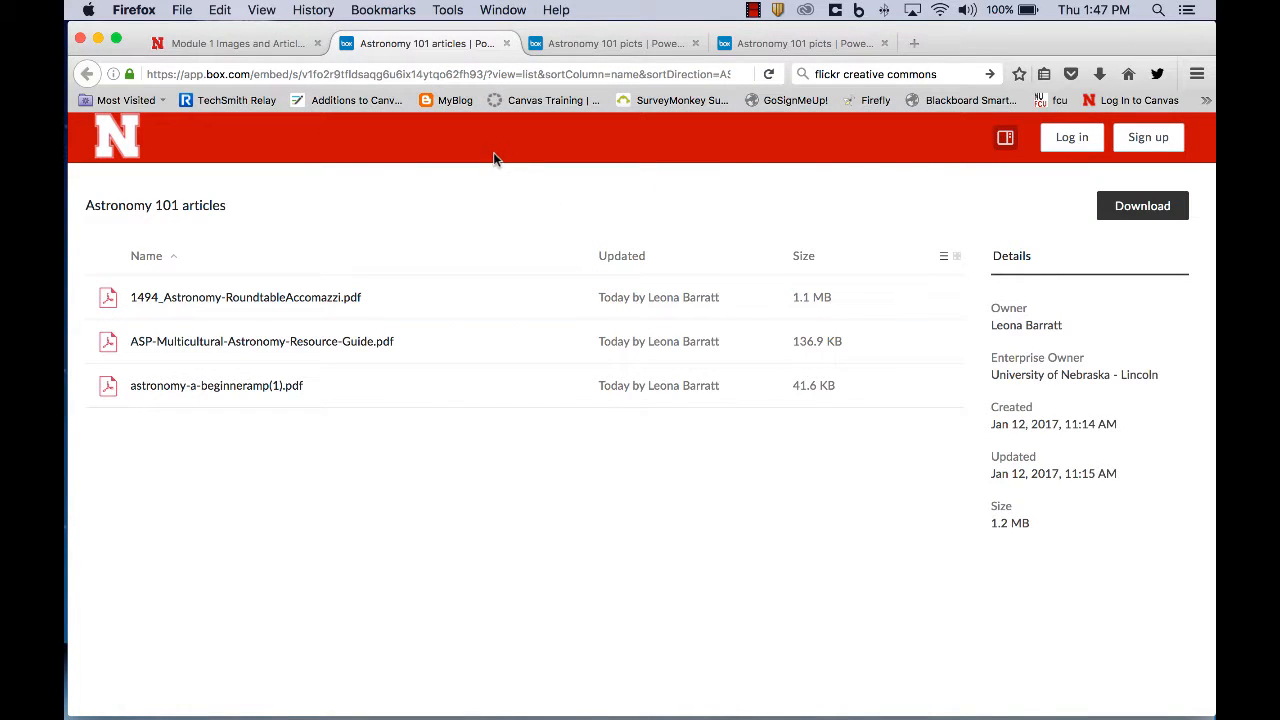
Step: In the signed-in Box account, open the Astronomy 101 articles folder and delete the 1494_Astronomy roundtable PDF
{"action": "left_click", "coordinate": [266, 42]}
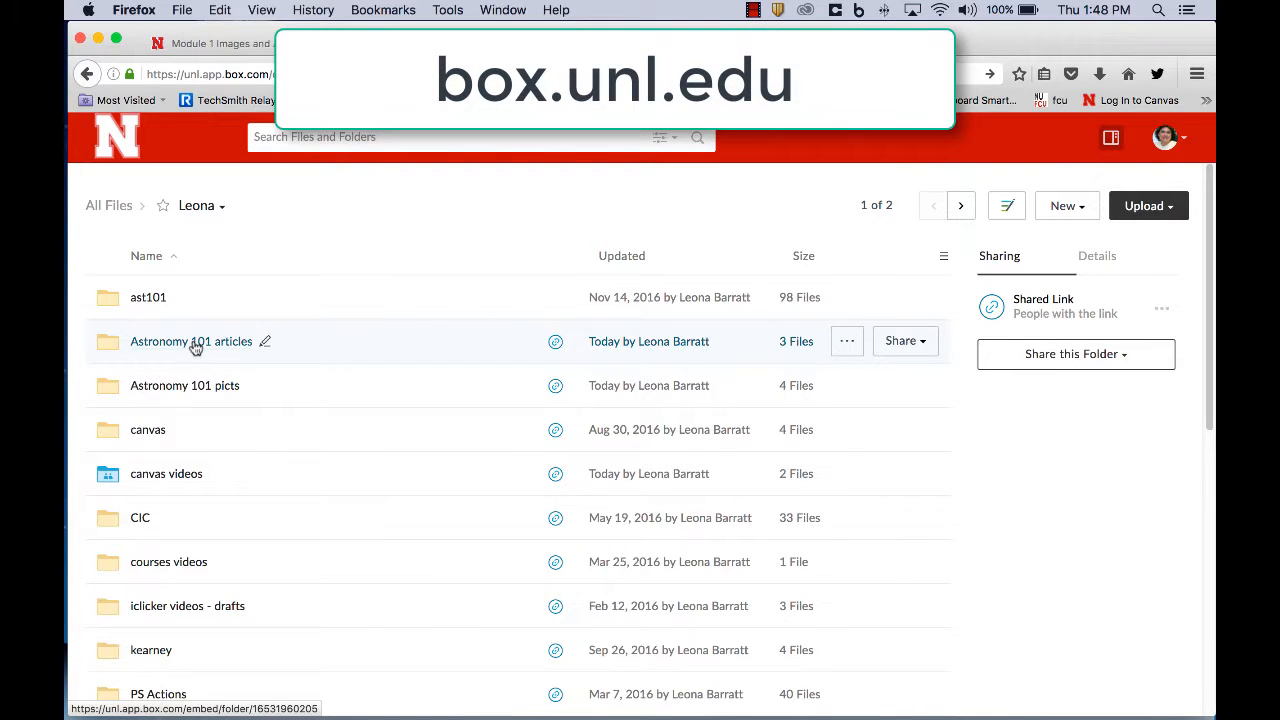
{"action": "left_click", "coordinate": [195, 343]}
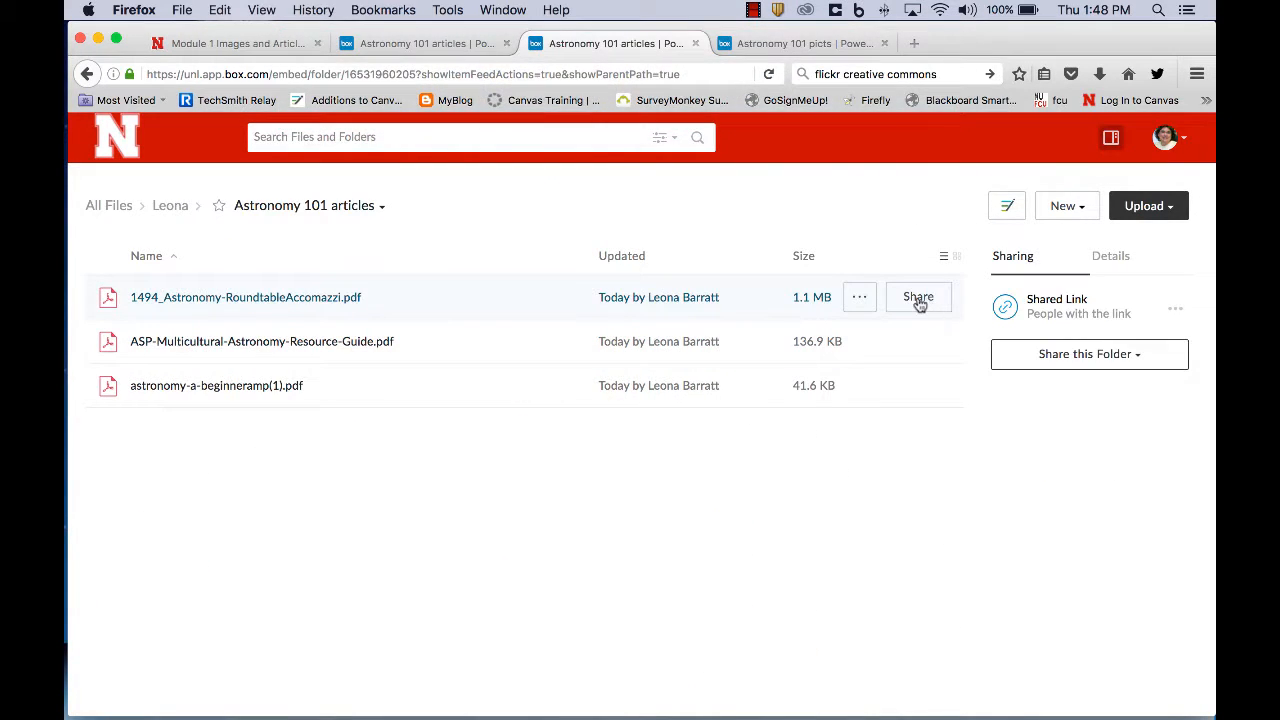
{"action": "left_click", "coordinate": [660, 297]}
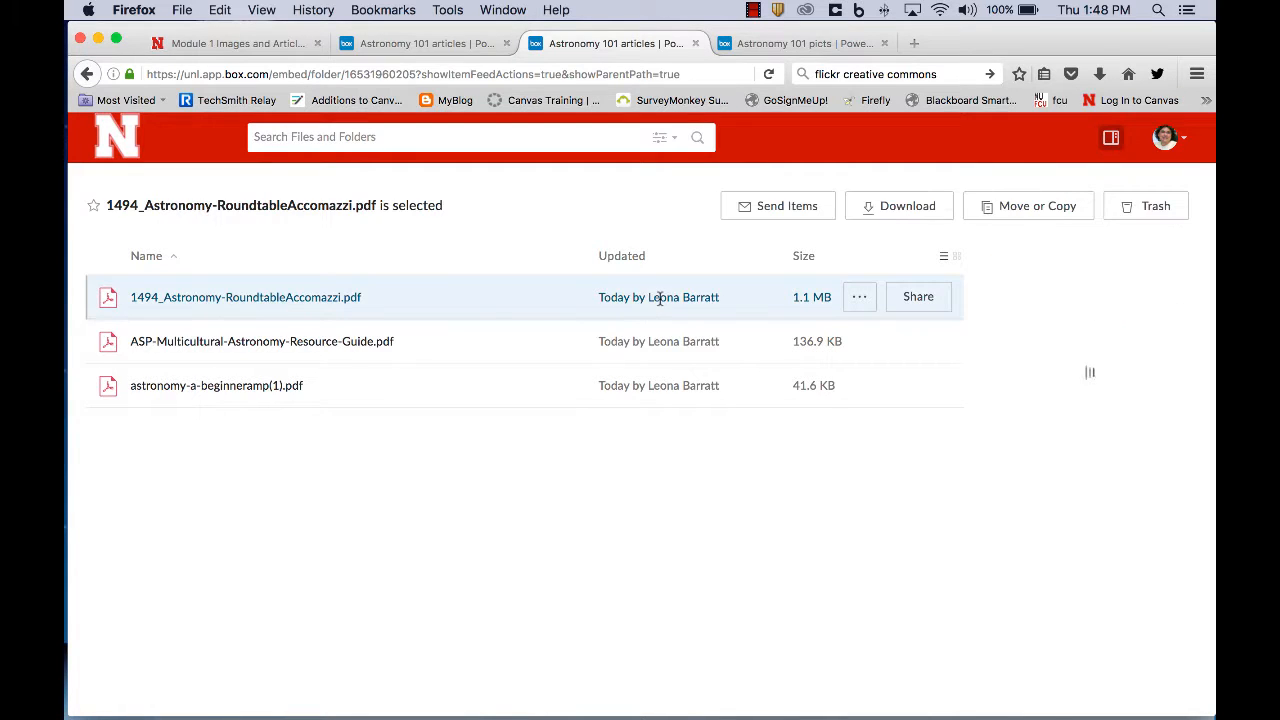
{"action": "left_click", "coordinate": [1149, 219]}
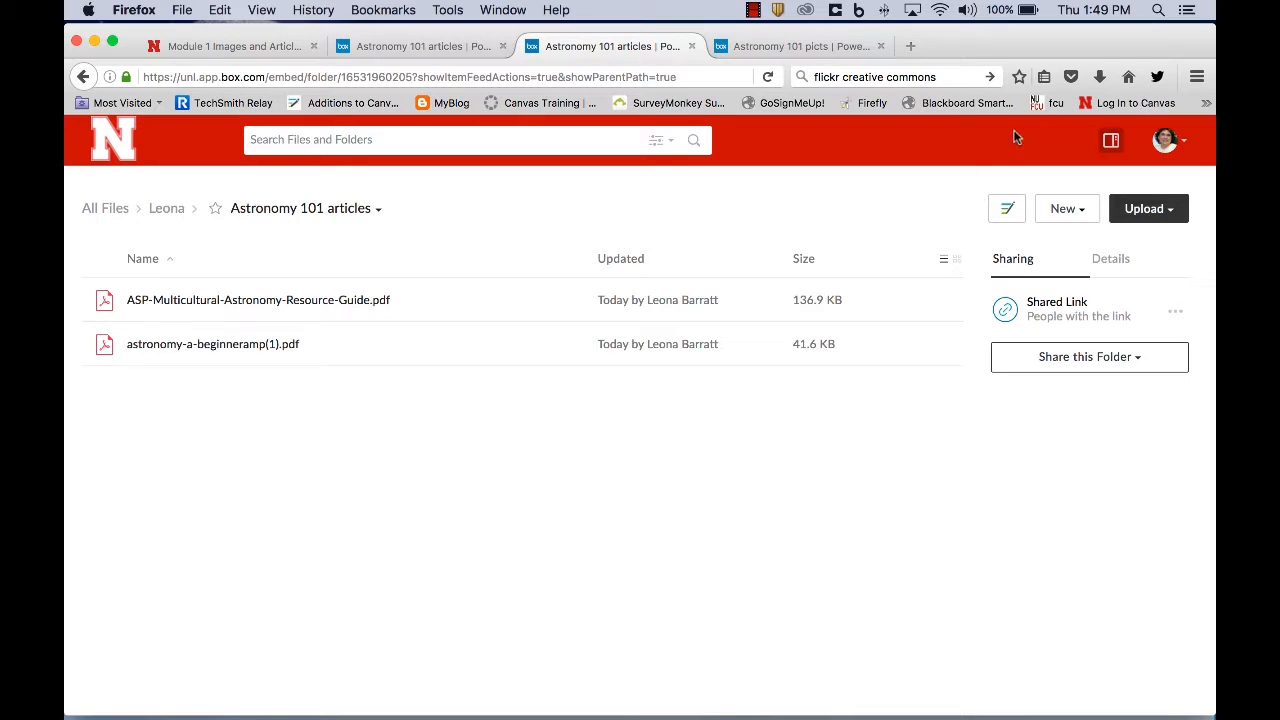
Step: Upload astronomy_current events.pdf and astronomy-NASA.pdf from the desktop to the Astronomy 101 articles folder, and restore the browser window's full width
{"action": "double_click", "coordinate": [1070, 40]}
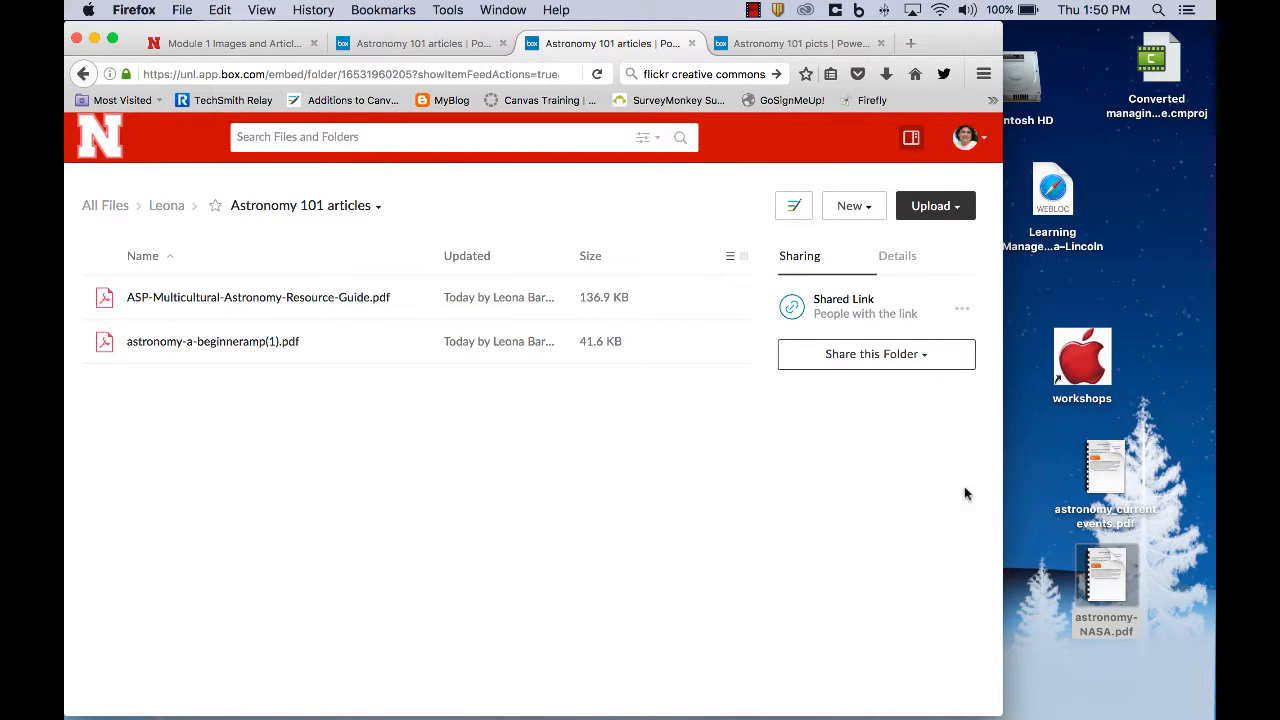
{"action": "left_click_drag", "start_coordinate": [1061, 451], "coordinate": [1161, 623]}
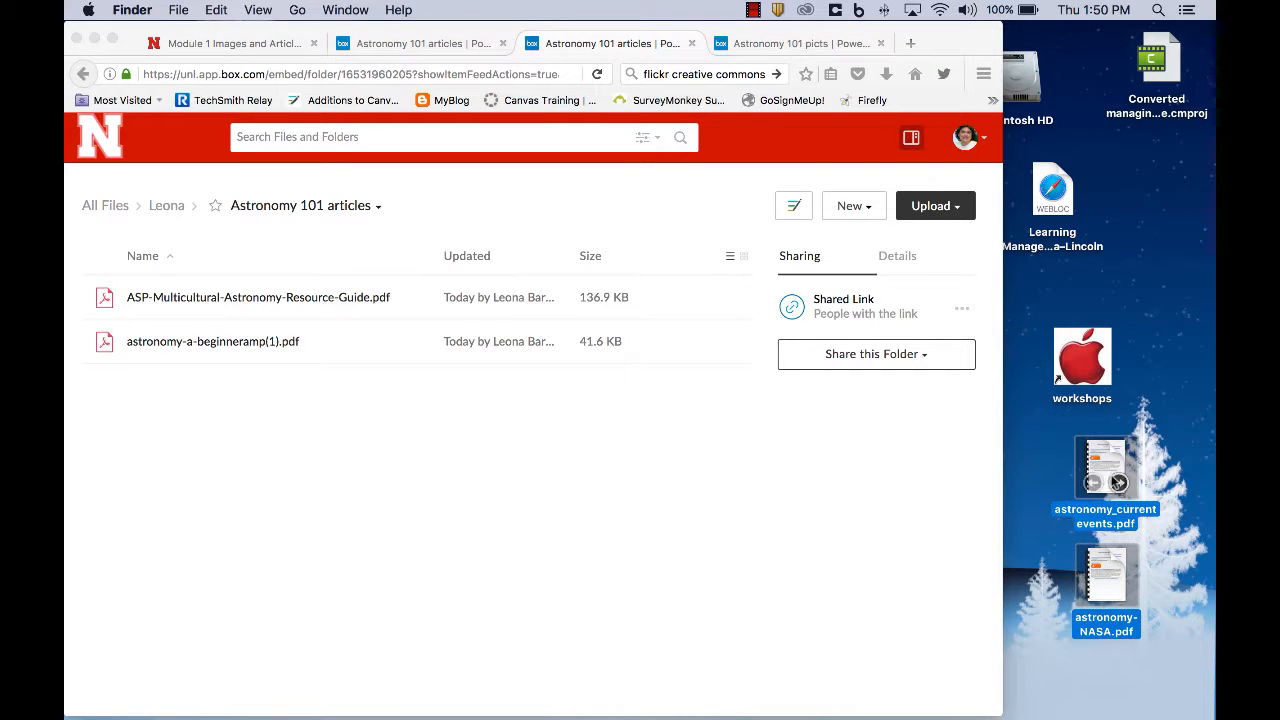
{"action": "left_click_drag", "start_coordinate": [1086, 467], "coordinate": [710, 485]}
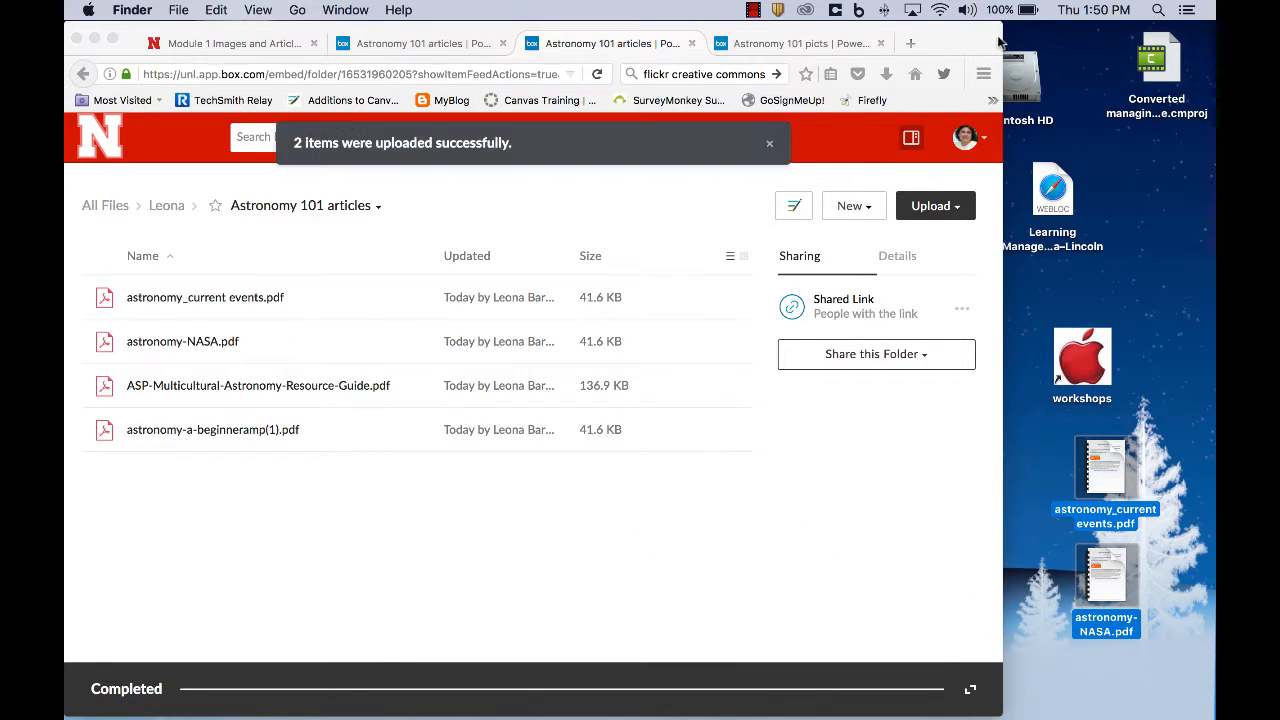
{"action": "left_click", "coordinate": [990, 522]}
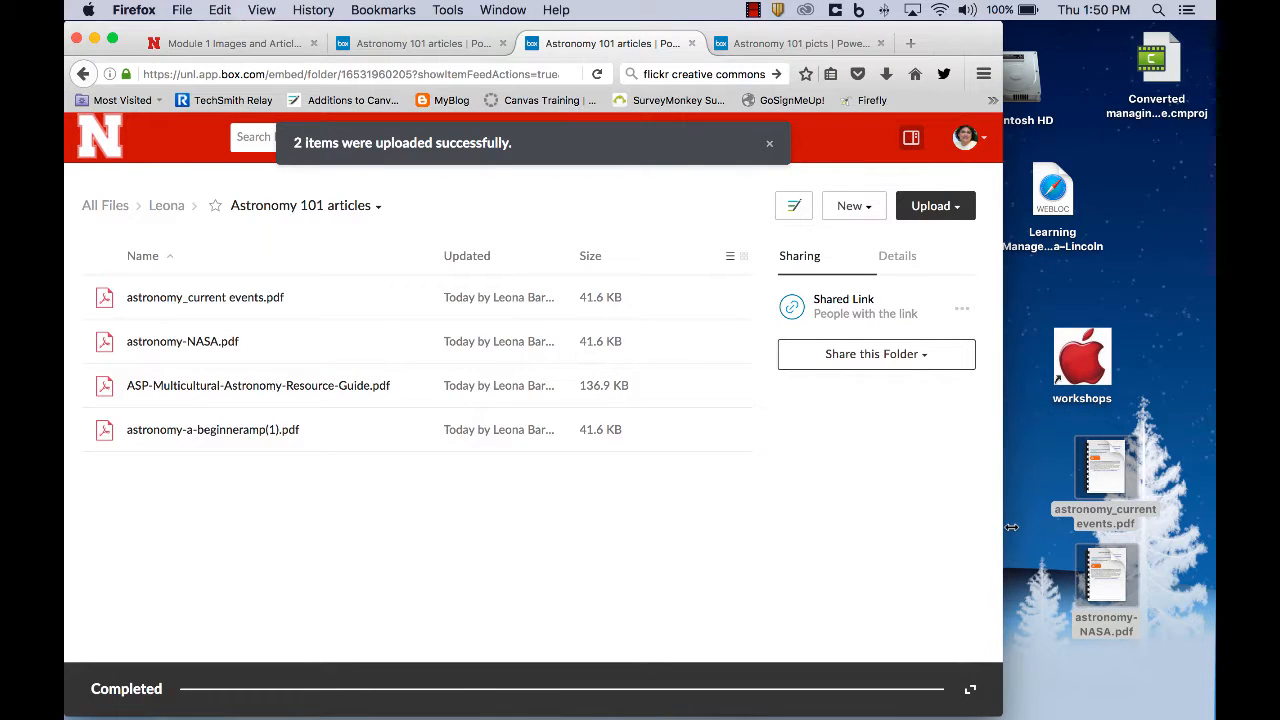
{"action": "left_click_drag", "start_coordinate": [1120, 519], "coordinate": [1212, 522]}
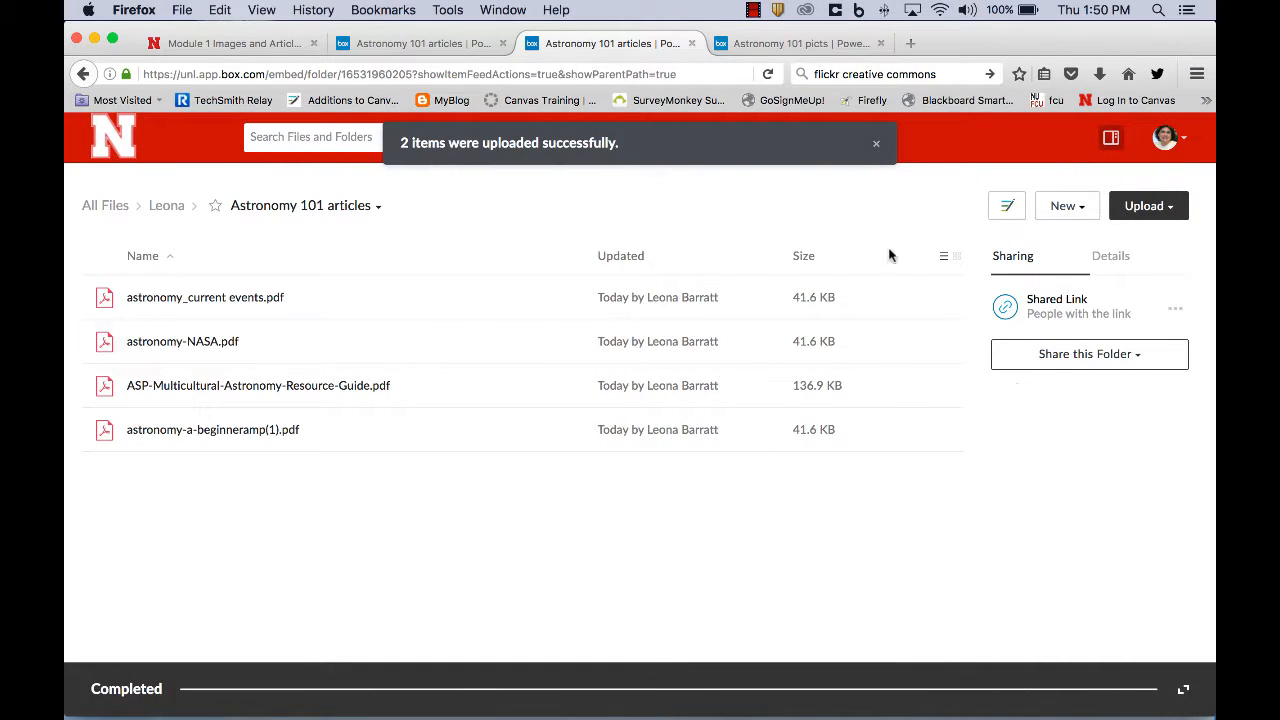
Step: Reopen the Astronomy 101 articles and Astronomy 101 picts links from the Module 1 Images and Articles page and examine the files in both folders
{"action": "left_click", "coordinate": [271, 44]}
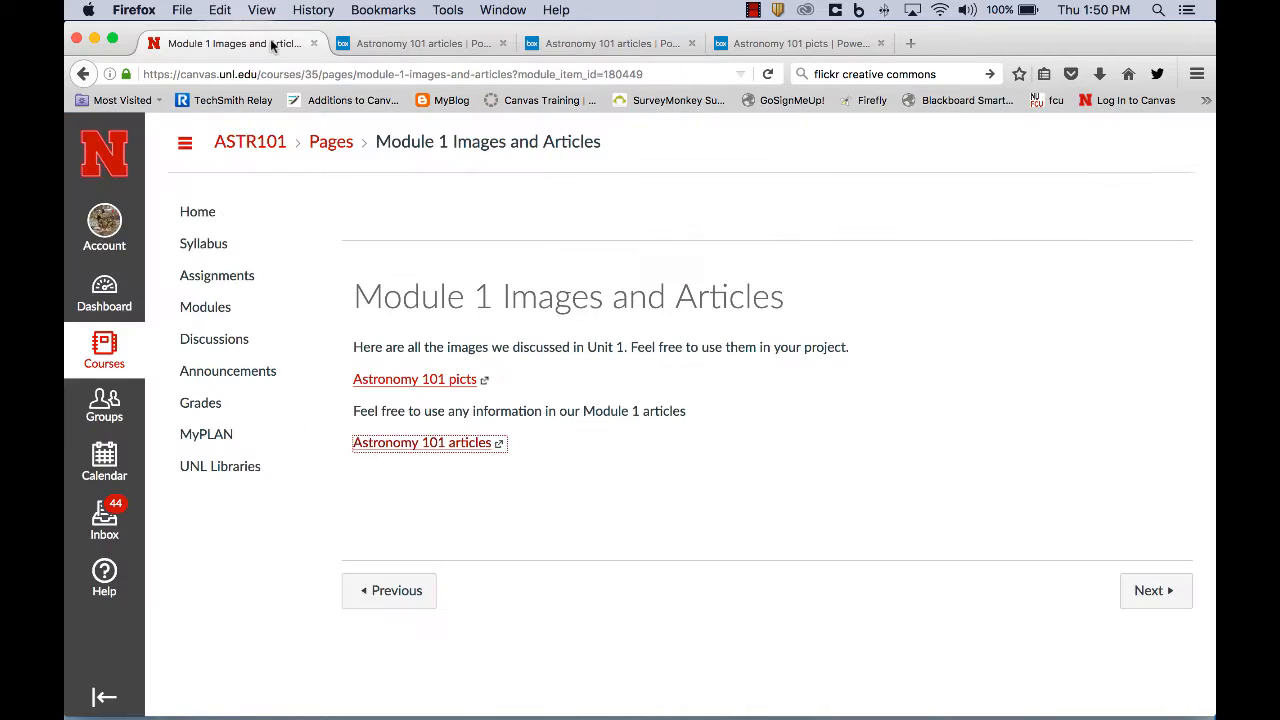
{"action": "left_click", "coordinate": [429, 447]}
{"action": "left_click_drag", "start_coordinate": [290, 390], "coordinate": [706, 591]}
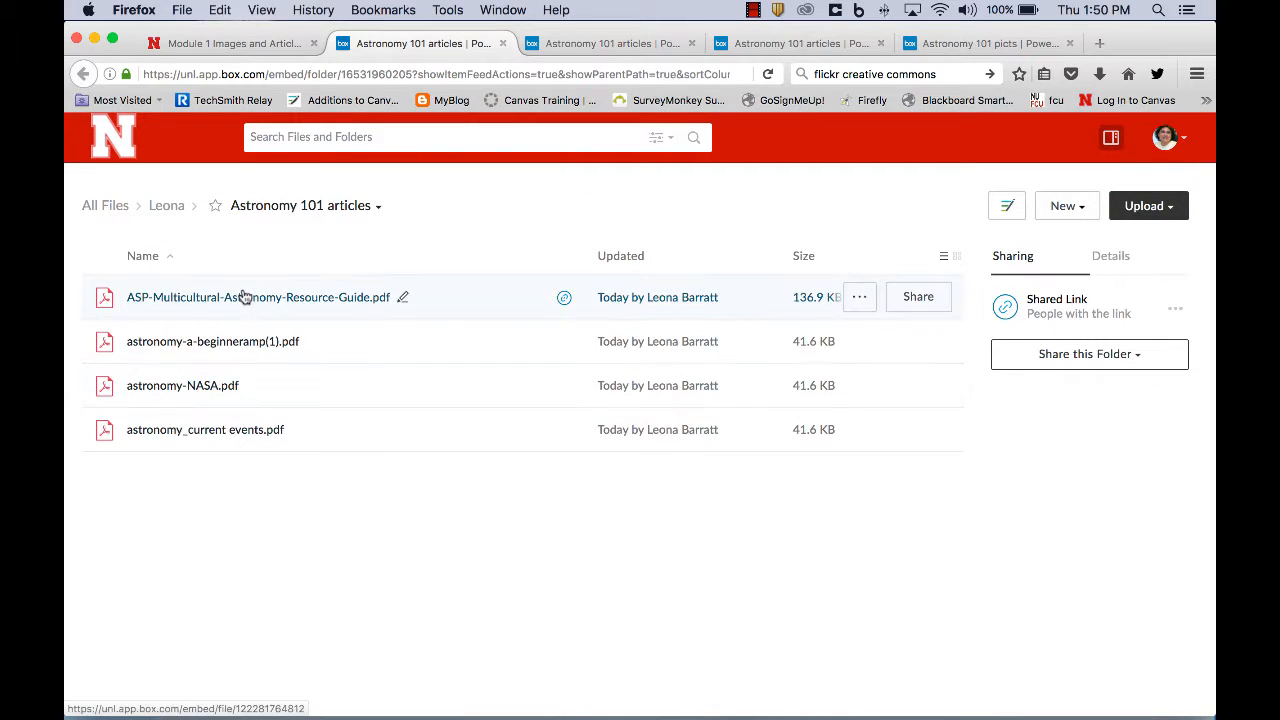
{"action": "left_click", "coordinate": [262, 43]}
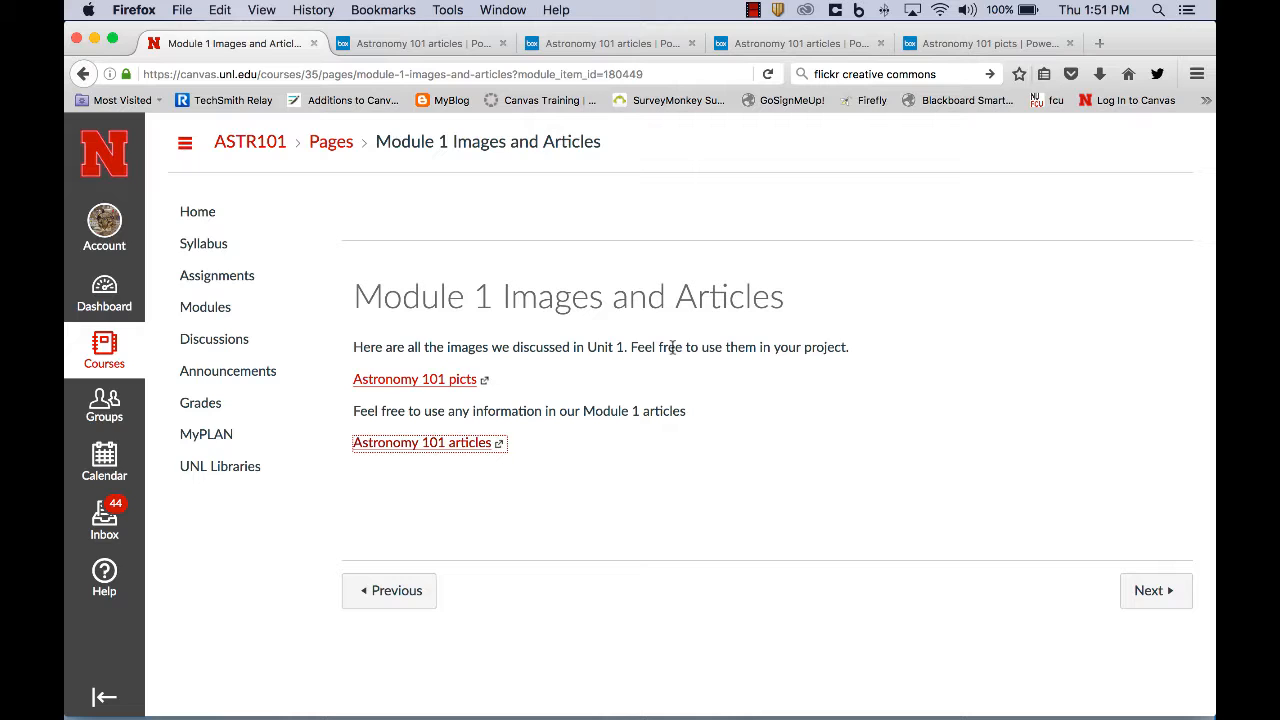
{"action": "left_click", "coordinate": [437, 381]}
{"action": "left_click_drag", "start_coordinate": [1014, 563], "coordinate": [580, 566]}
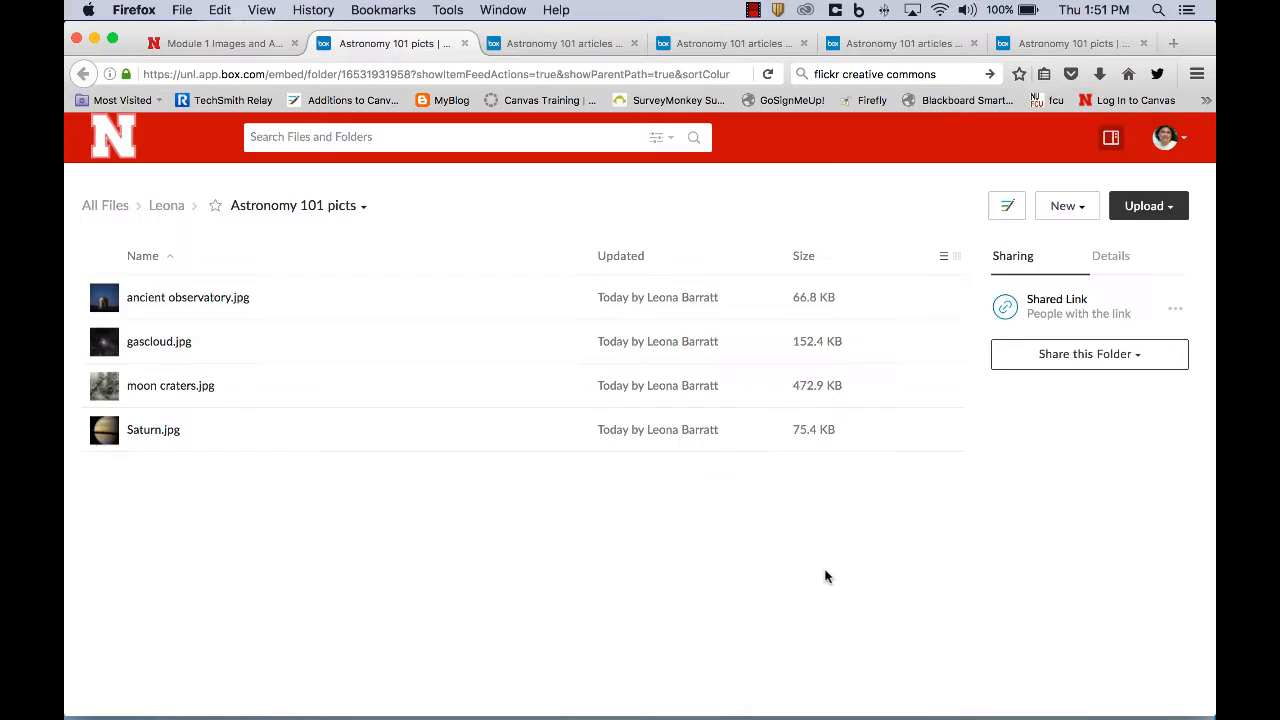
Step: Open the Module 1 Images and Articles page for editing and add the line "Articles for Unit 1" below the Astronomy 101 articles link
{"action": "left_click", "coordinate": [215, 46]}
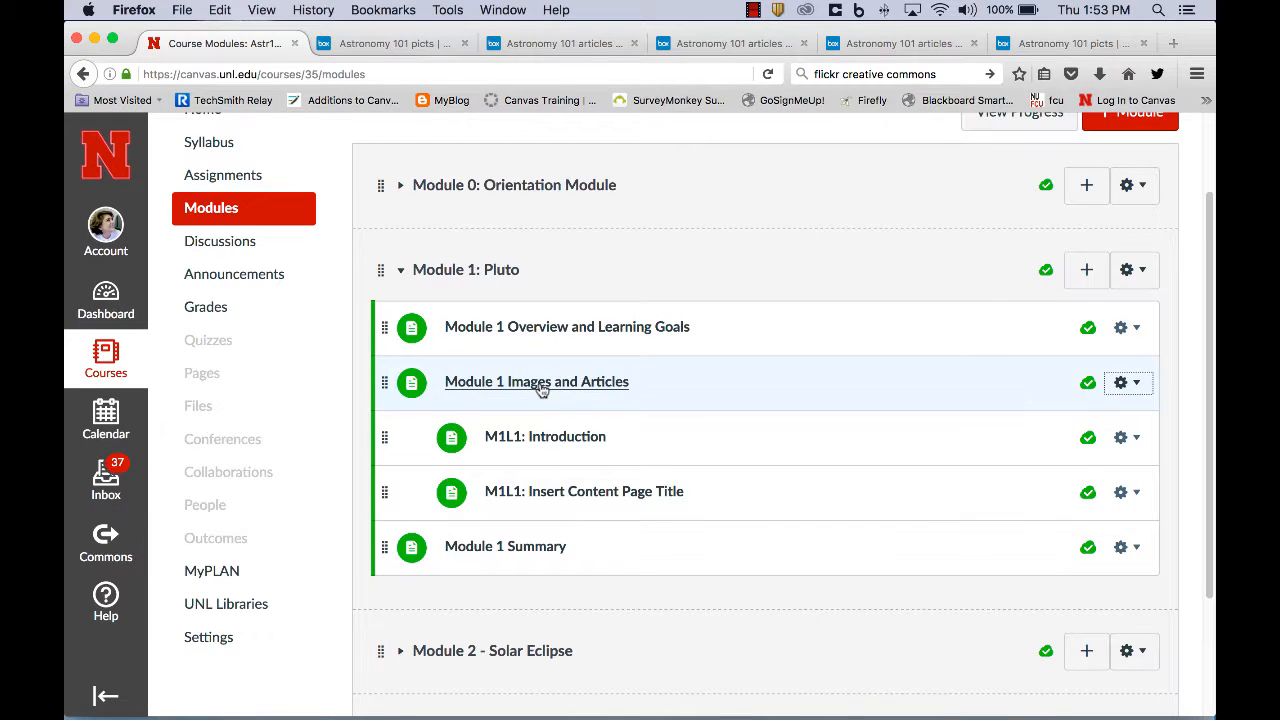
{"action": "left_click", "coordinate": [540, 384]}
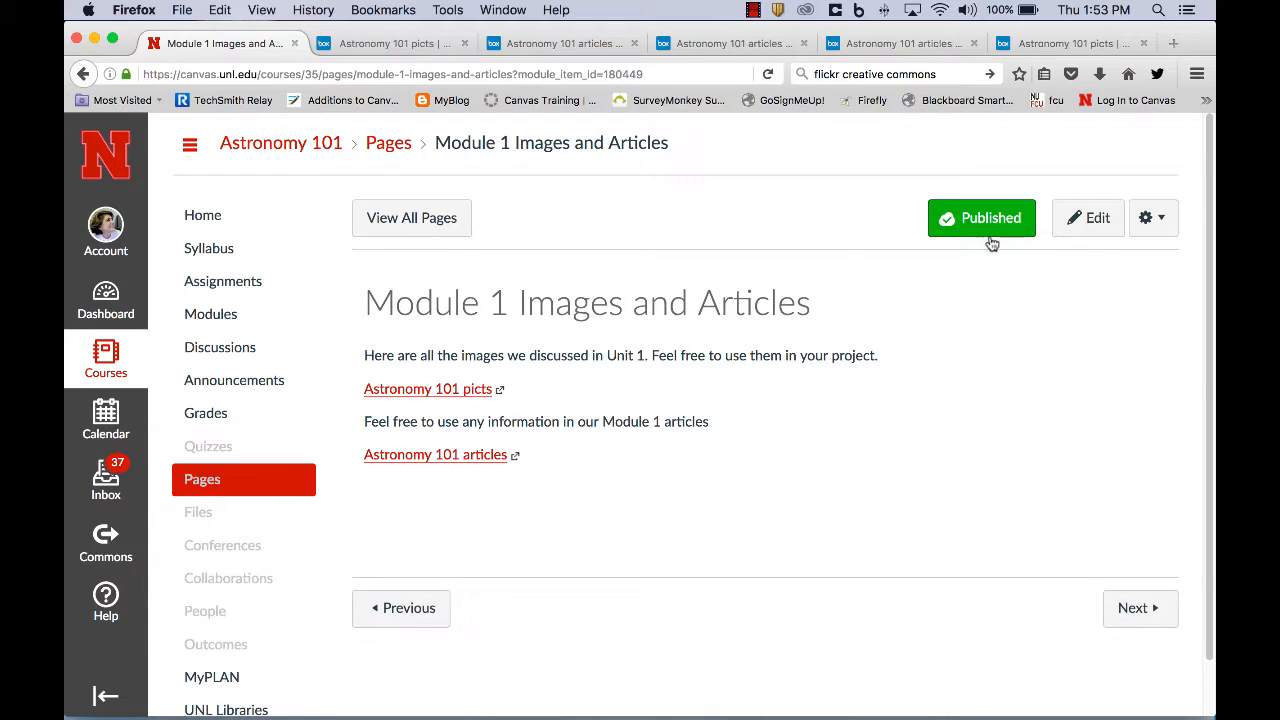
{"action": "left_click", "coordinate": [1088, 218]}
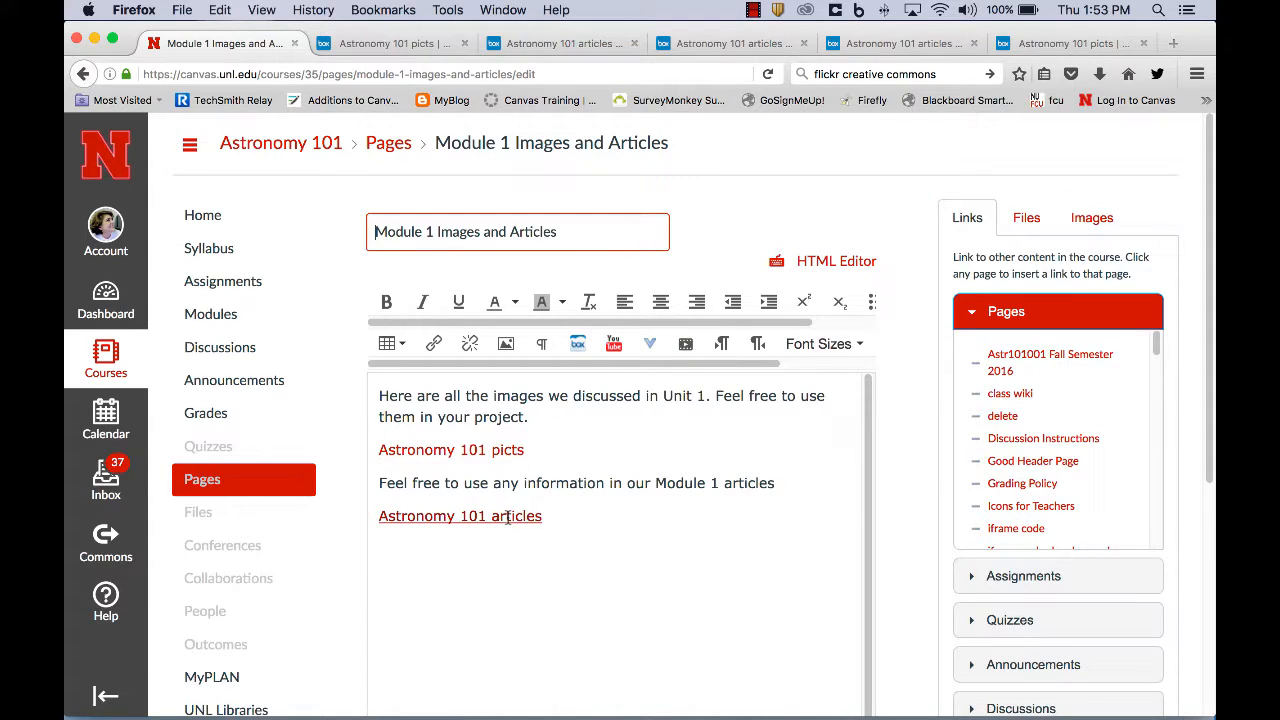
{"action": "left_click", "coordinate": [443, 552]}
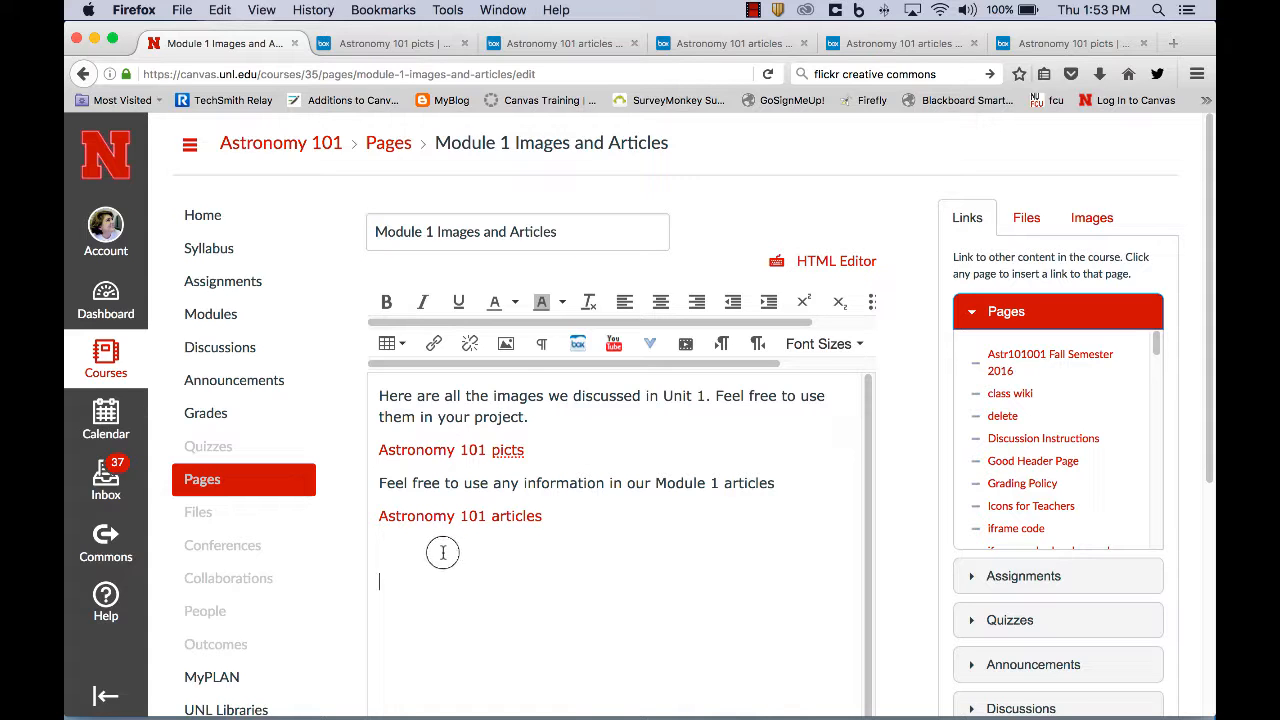
{"action": "type", "text": "Articles for Unit 1"}
{"action": "key", "text": "Return"}
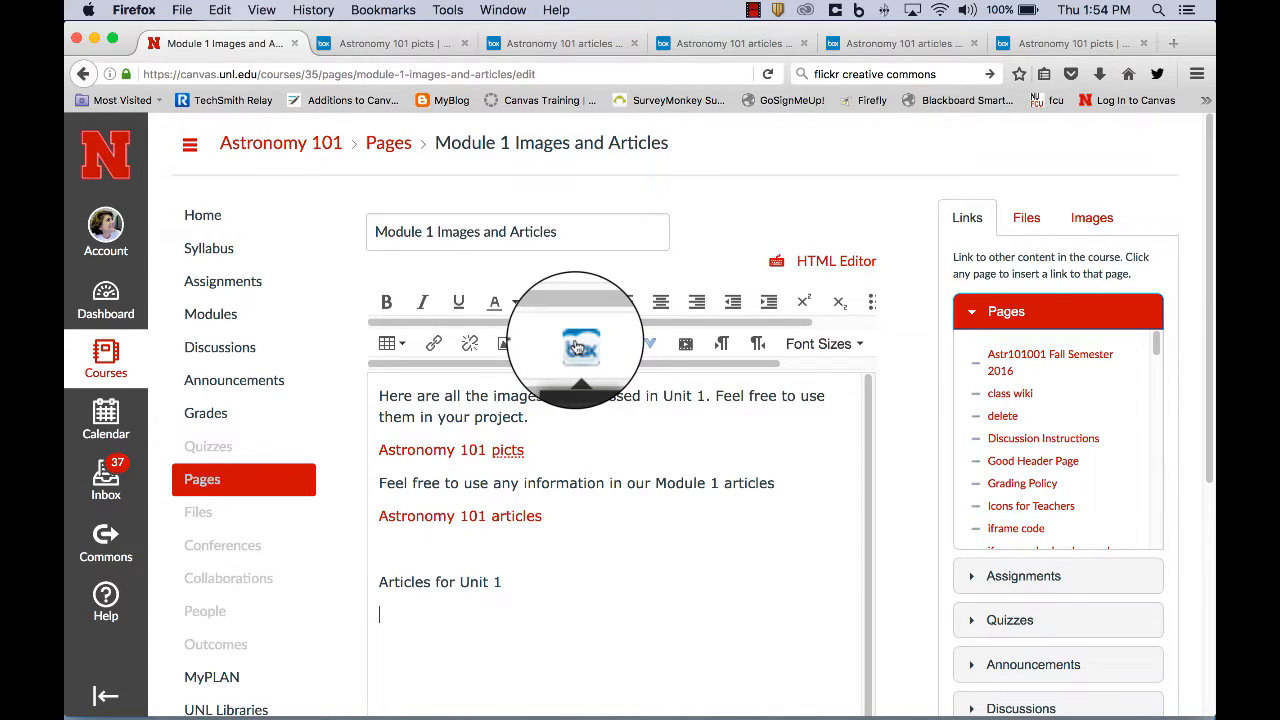
Step: Insert the Astronomy 101 articles folder from Box beneath the "Articles for Unit 1" line
{"action": "left_click", "coordinate": [580, 347]}
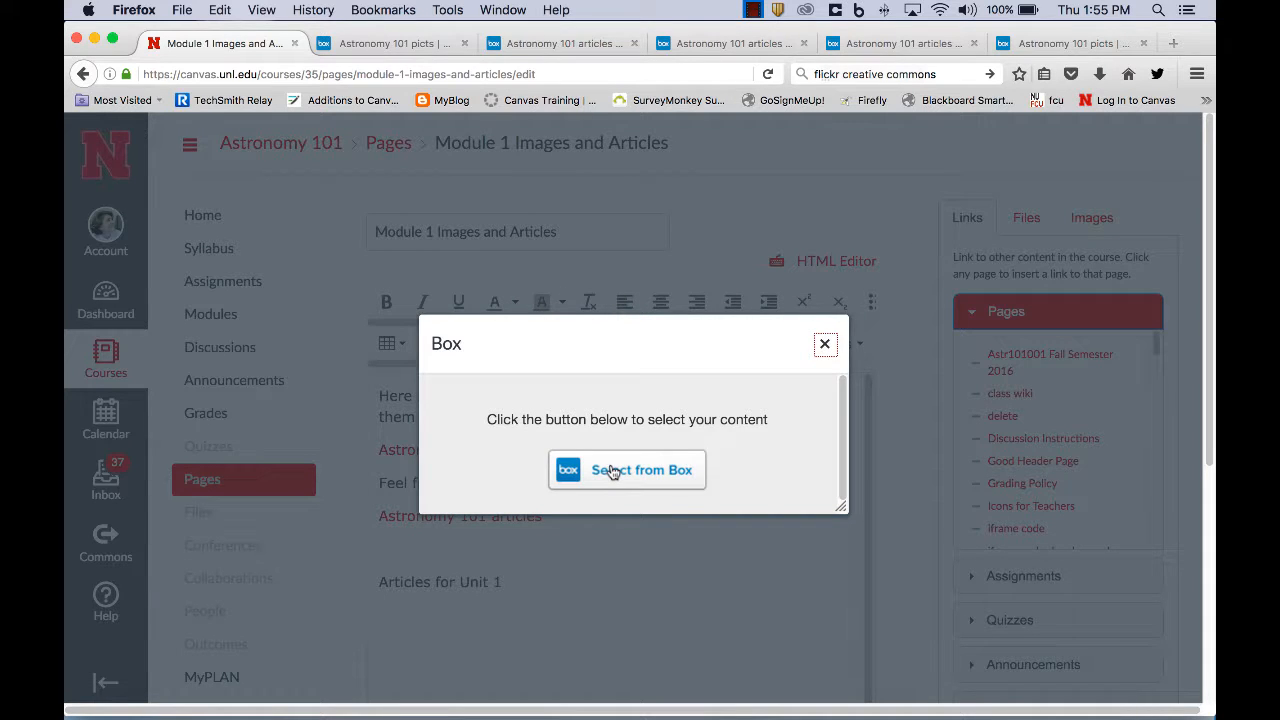
{"action": "left_click", "coordinate": [613, 471]}
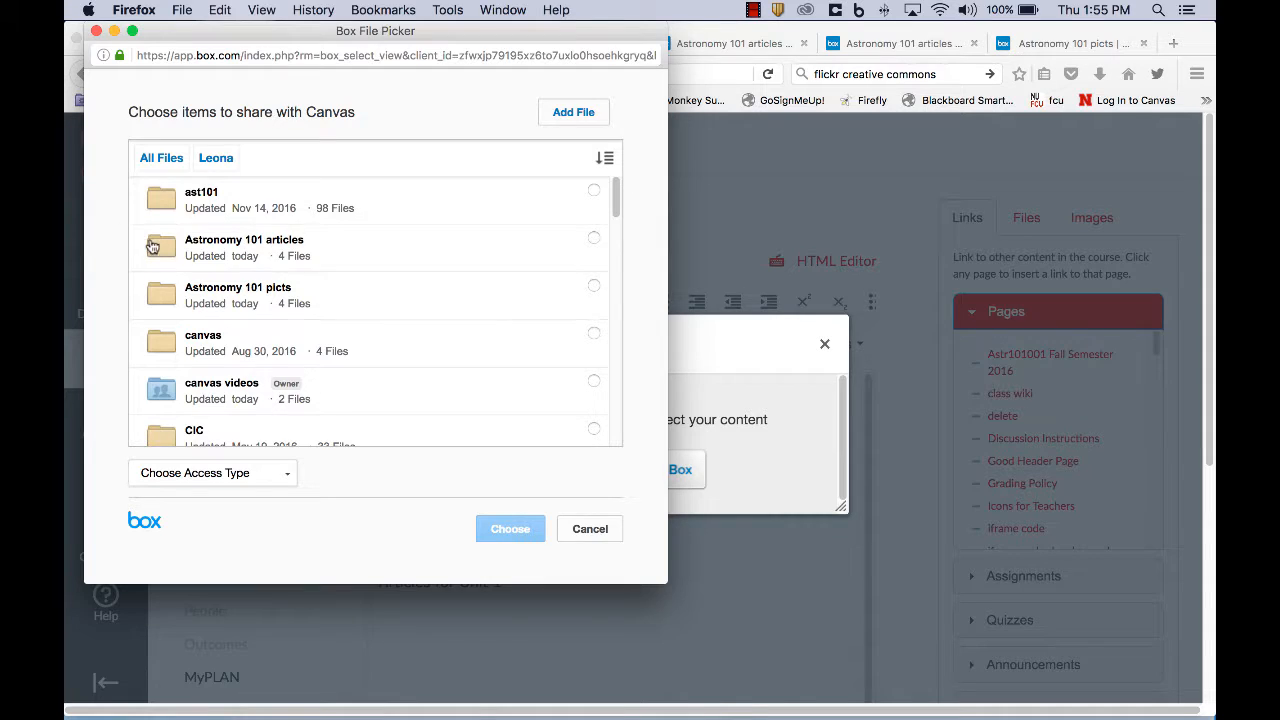
{"action": "left_click", "coordinate": [594, 240]}
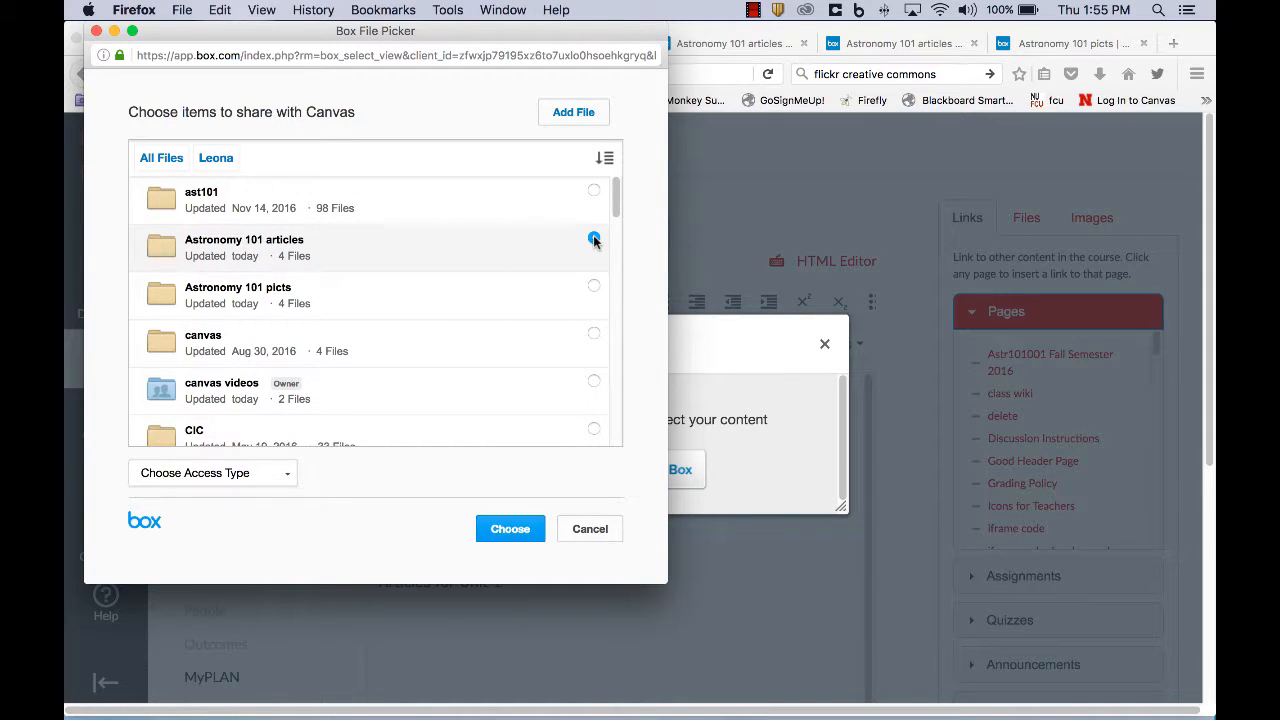
{"action": "left_click", "coordinate": [510, 530]}
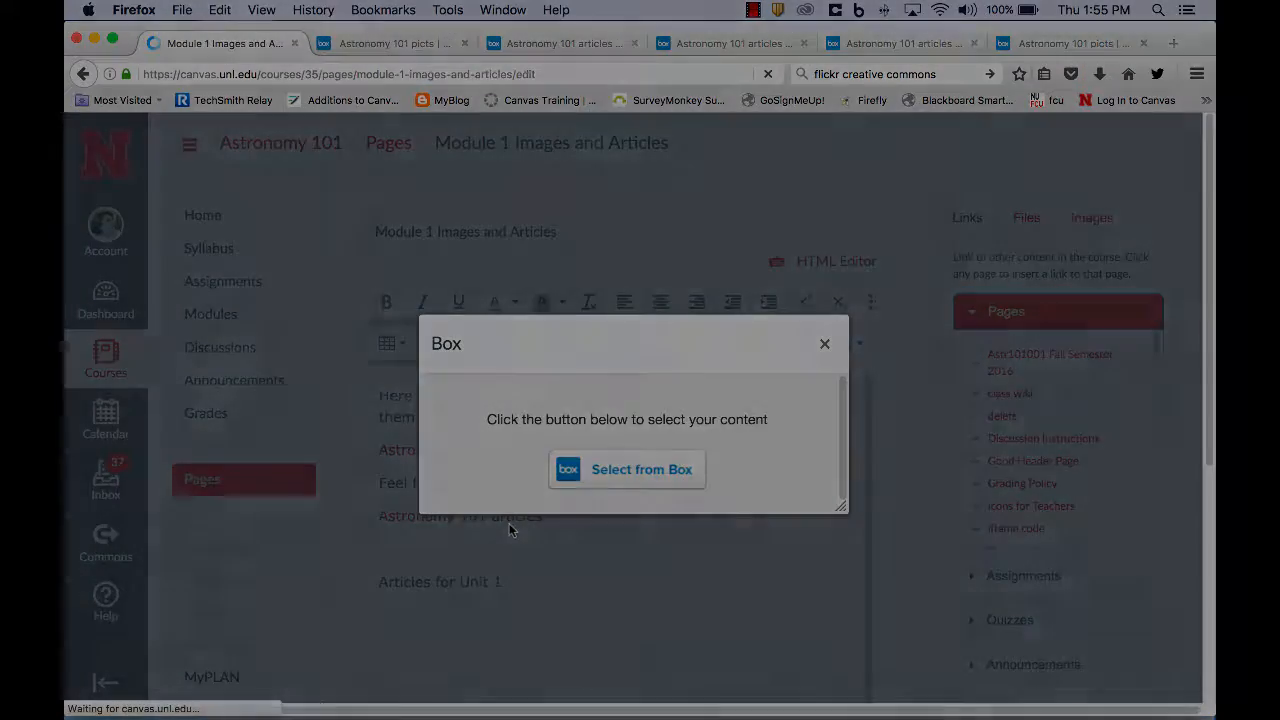